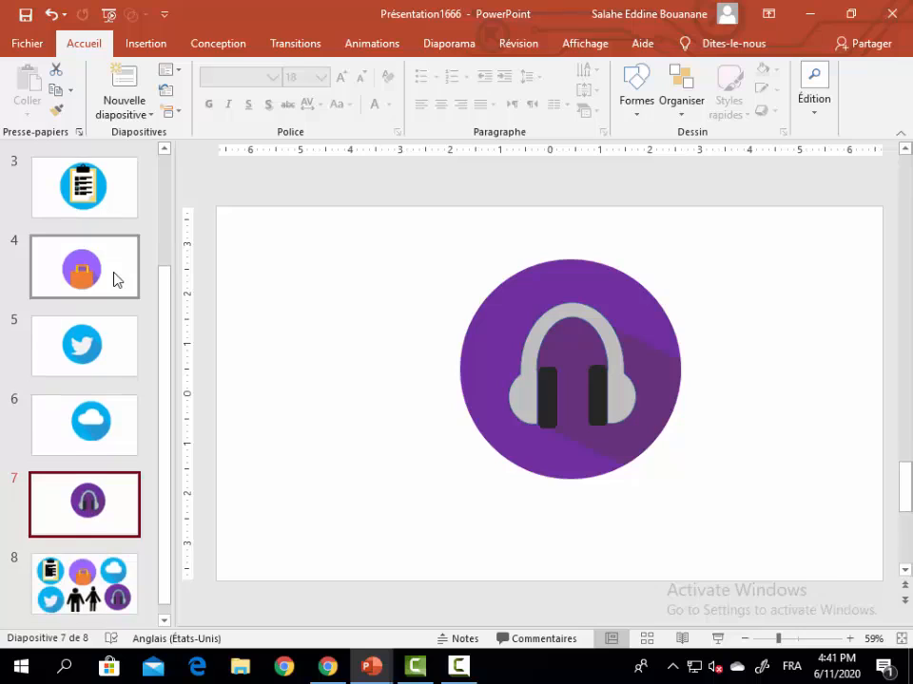
Step: On slide 8, reposition the bag, headphones, woman and Twitter icons to space the six-icon layout more evenly
key(Down)
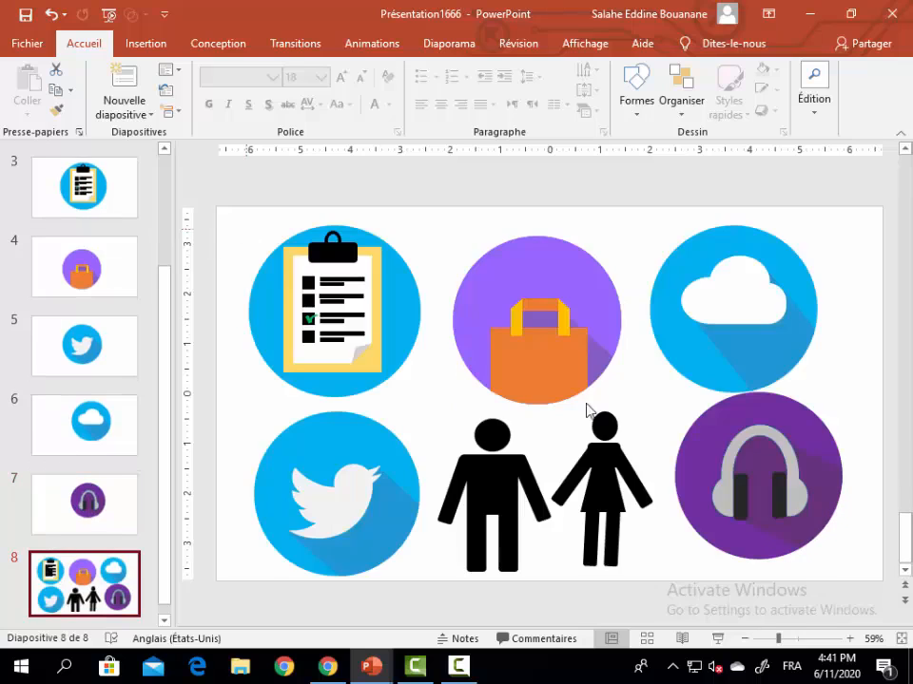
drag(553, 346, 546, 322)
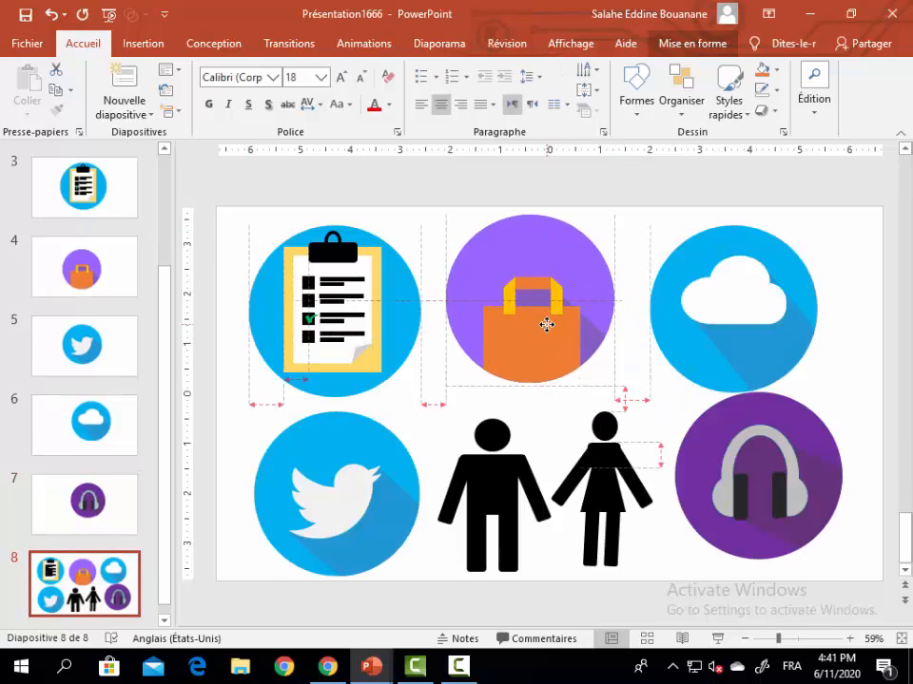
drag(719, 403, 702, 433)
click(622, 415)
drag(622, 415, 613, 475)
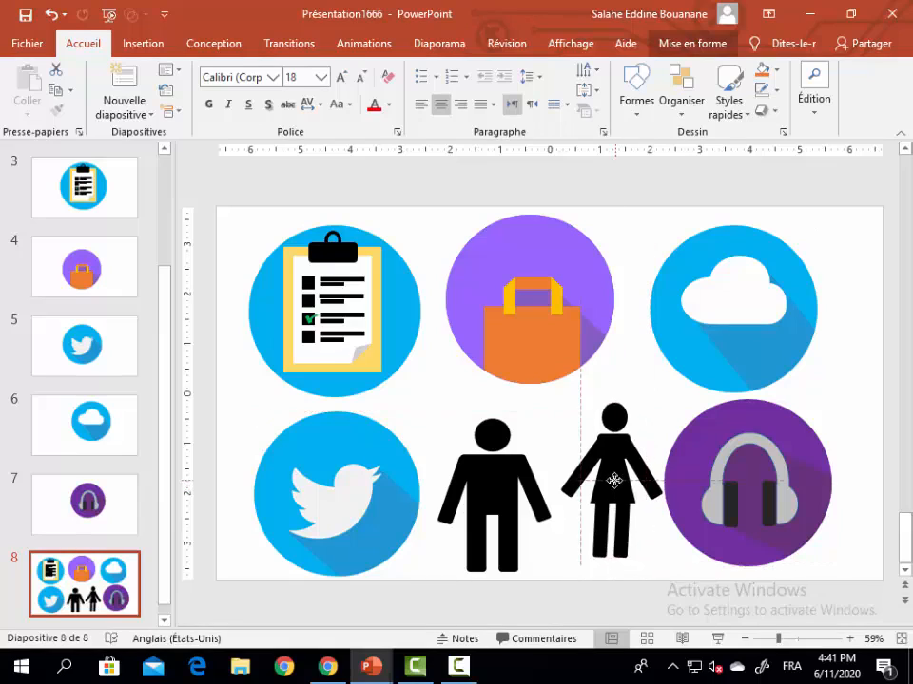
mouse_move(399, 495)
mouse_down()
mouse_move(514, 374)
mouse_move(410, 454)
mouse_move(399, 501)
mouse_up()
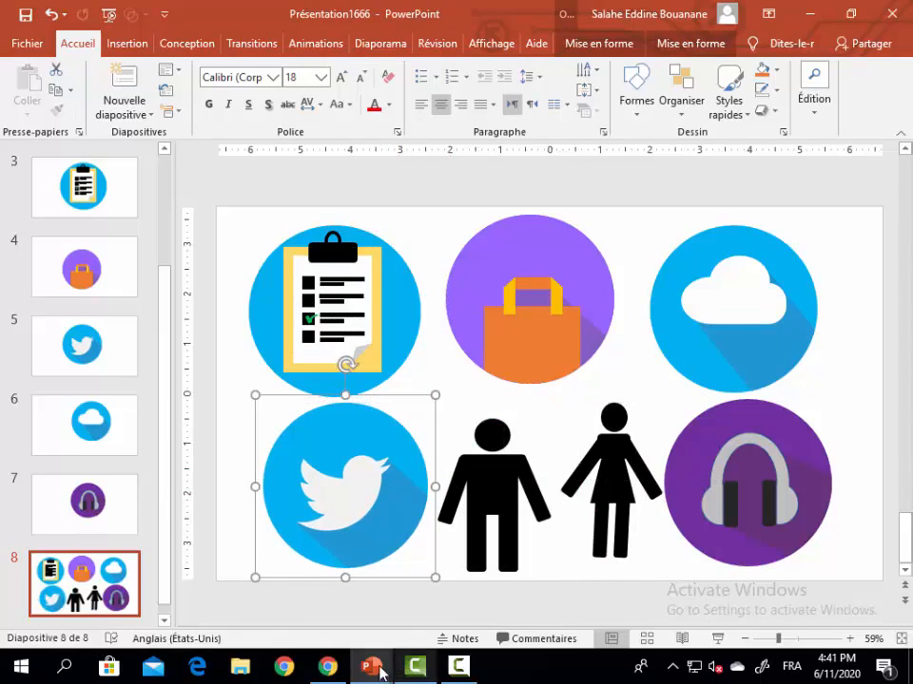
Step: In the blank Présentation1 presentation, draw a rectangle about 2.13" high and 1.71" wide in the left half of the slide
mouse_move(378, 676)
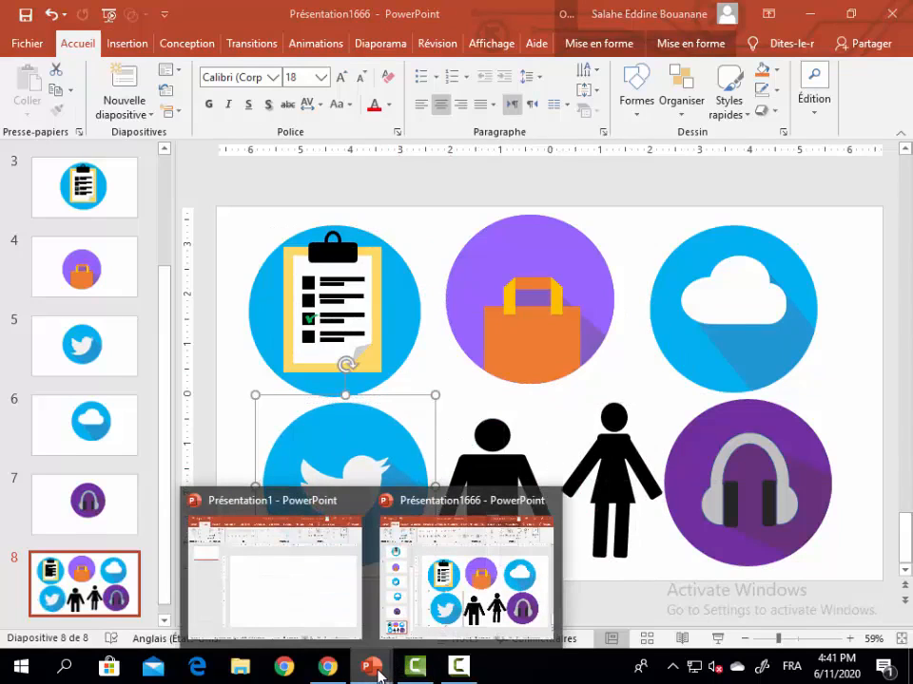
click(340, 618)
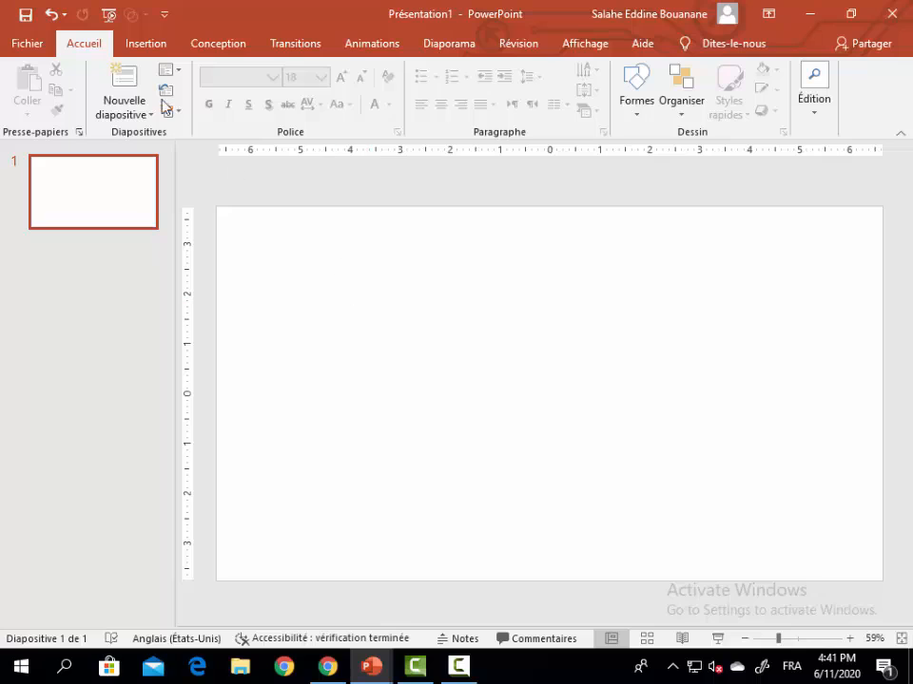
click(156, 44)
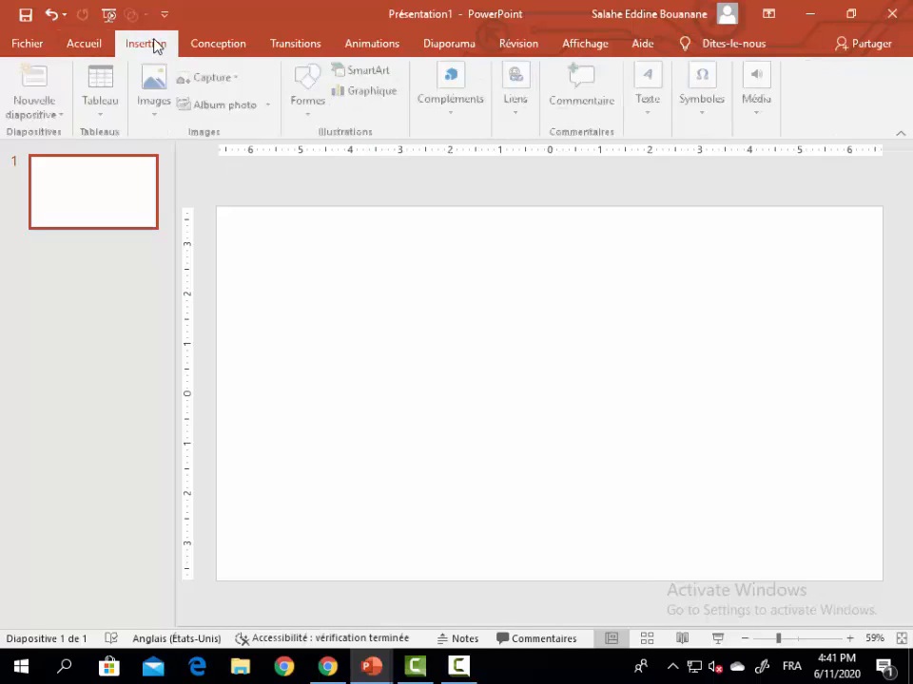
click(312, 116)
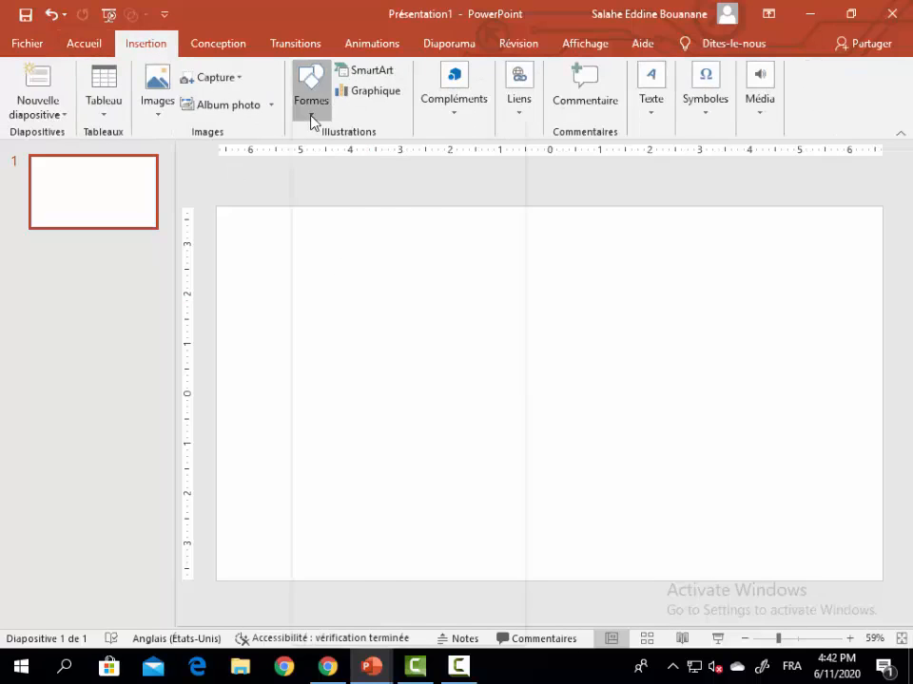
click(356, 152)
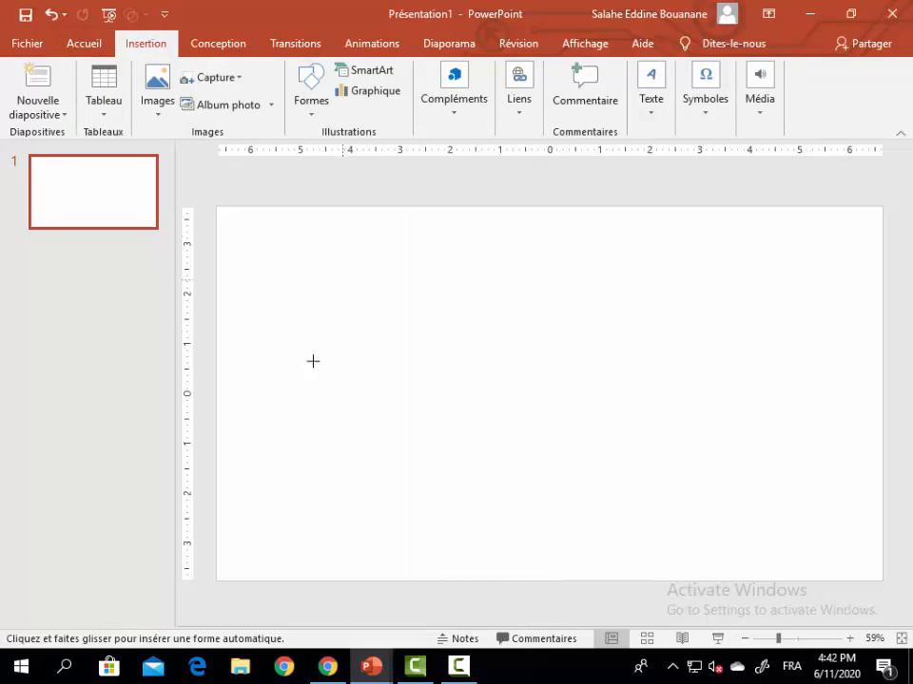
click(312, 116)
click(355, 151)
drag(353, 345, 438, 451)
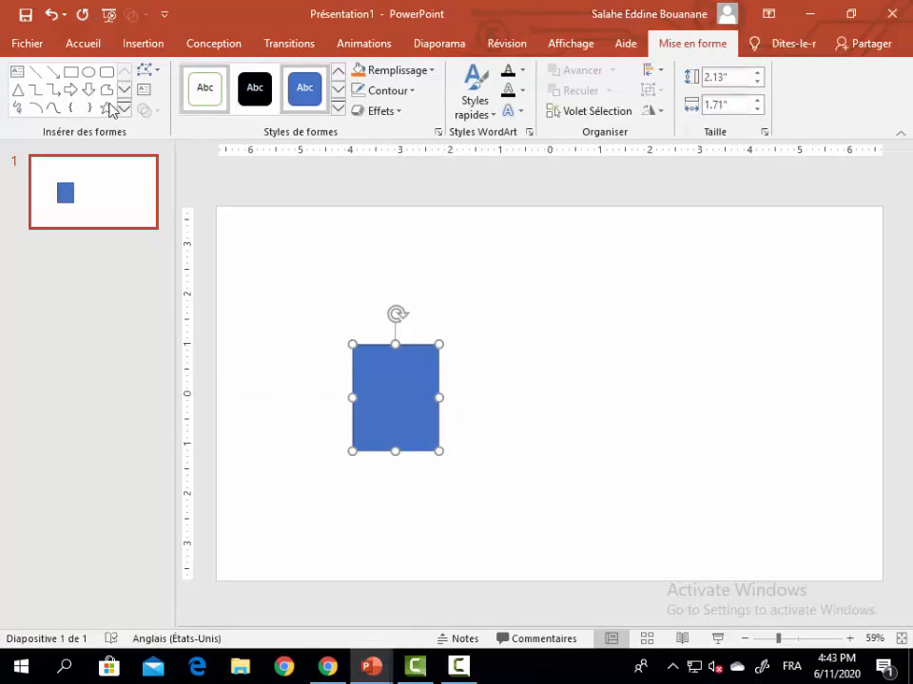
Step: Draw a rounded rectangle with fully rounded ends, about 0.88" high and 2.48" wide, and centre it across the rectangle's top
click(106, 72)
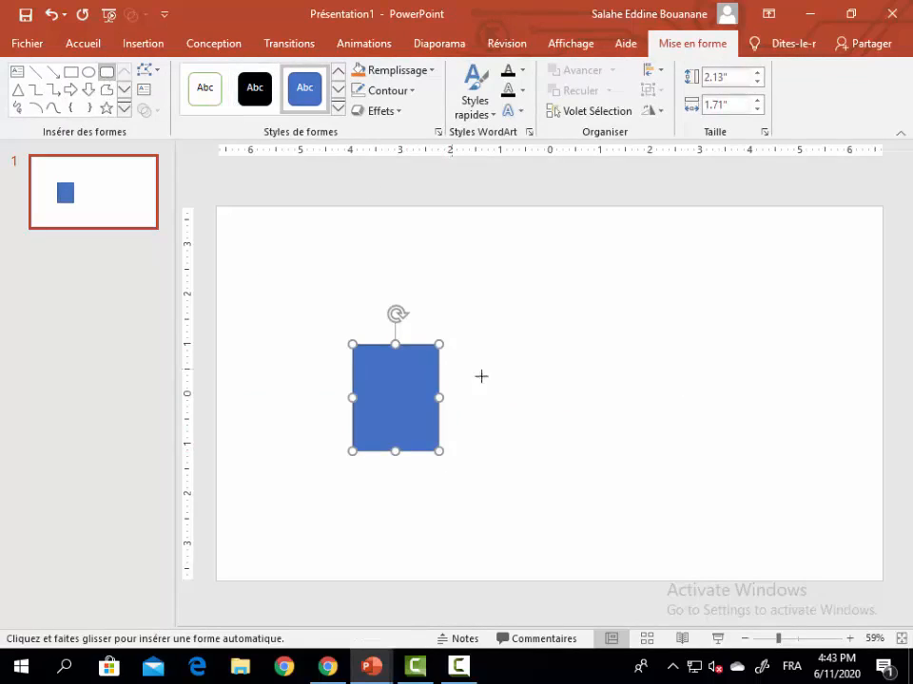
drag(487, 379, 592, 334)
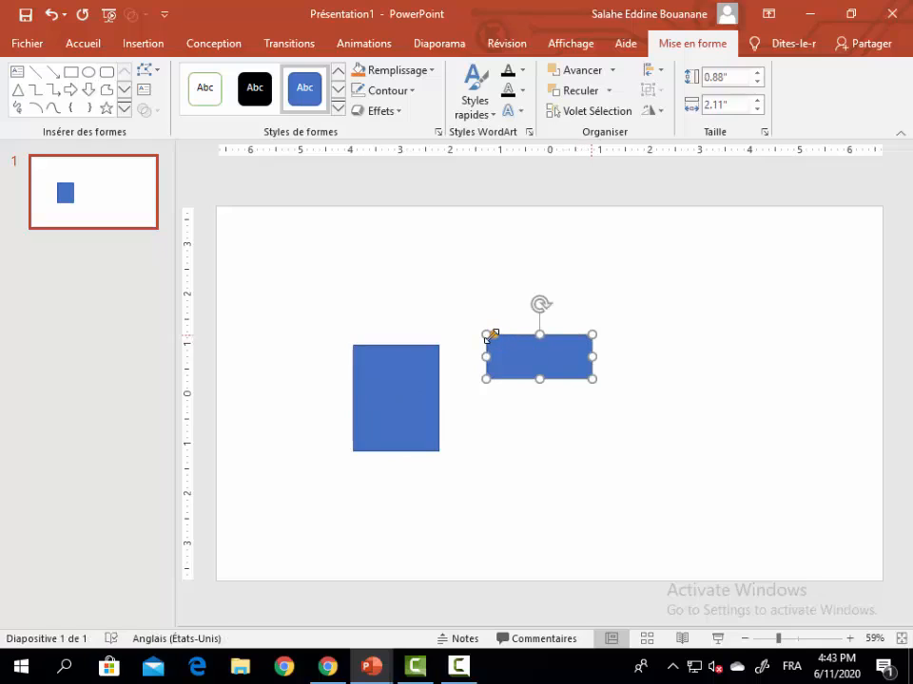
drag(493, 335, 506, 350)
drag(591, 356, 606, 360)
drag(541, 354, 425, 348)
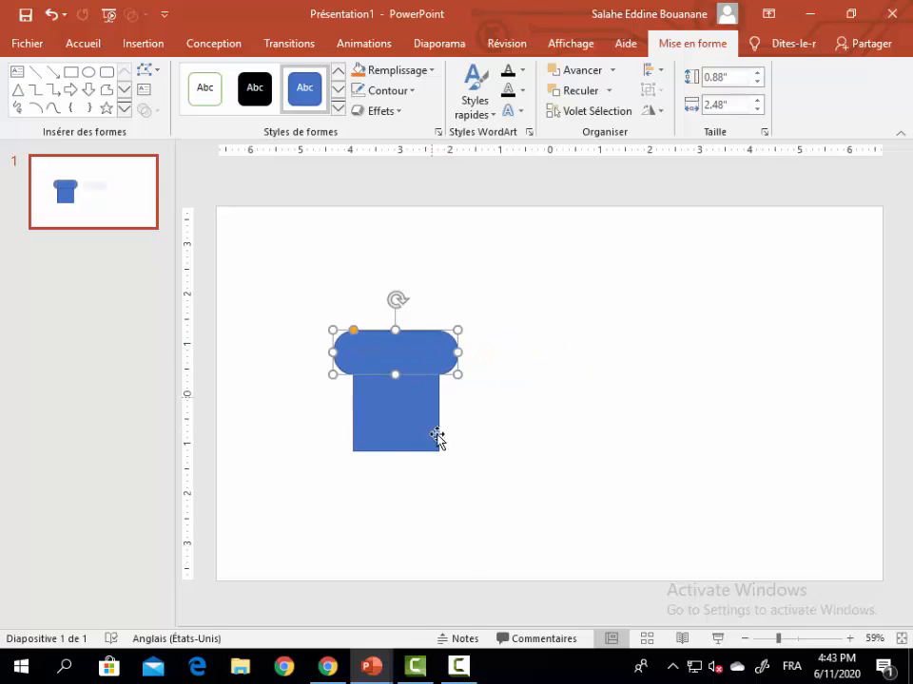
Step: Remove the outline from both the rectangle and the rounded bar
click(409, 412)
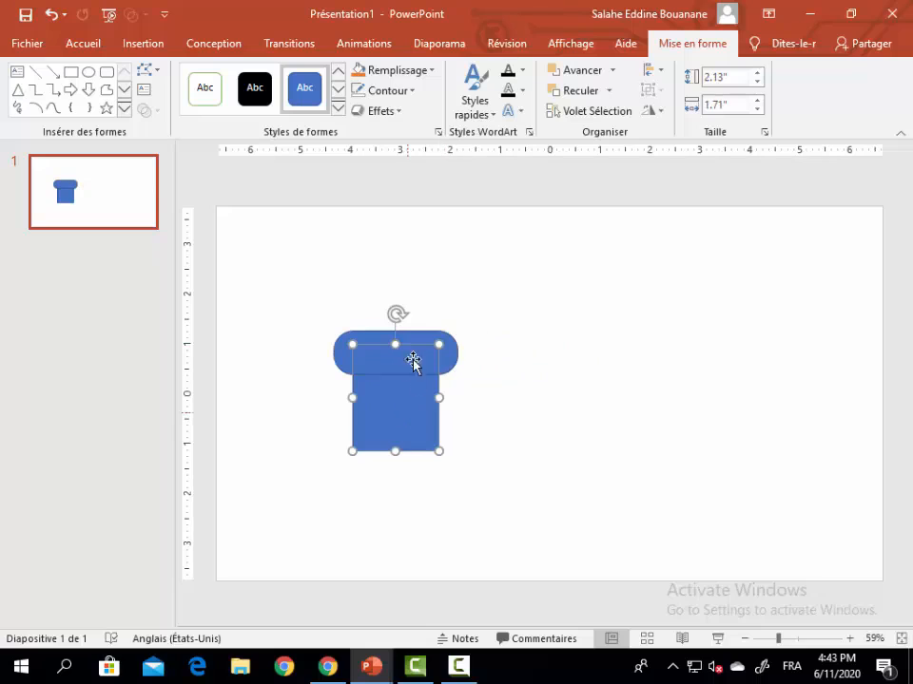
click(407, 94)
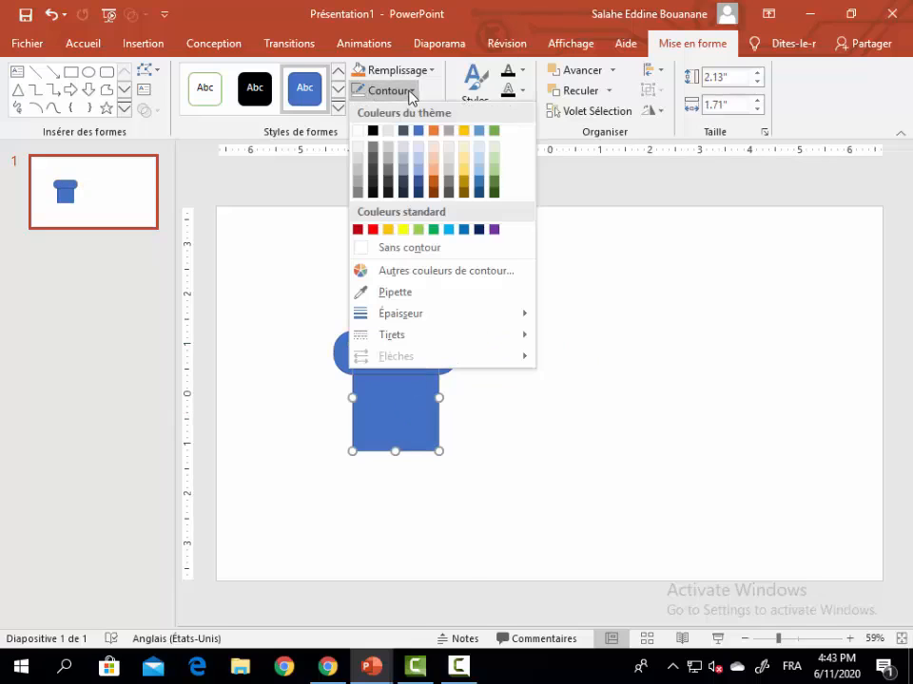
click(409, 247)
click(414, 330)
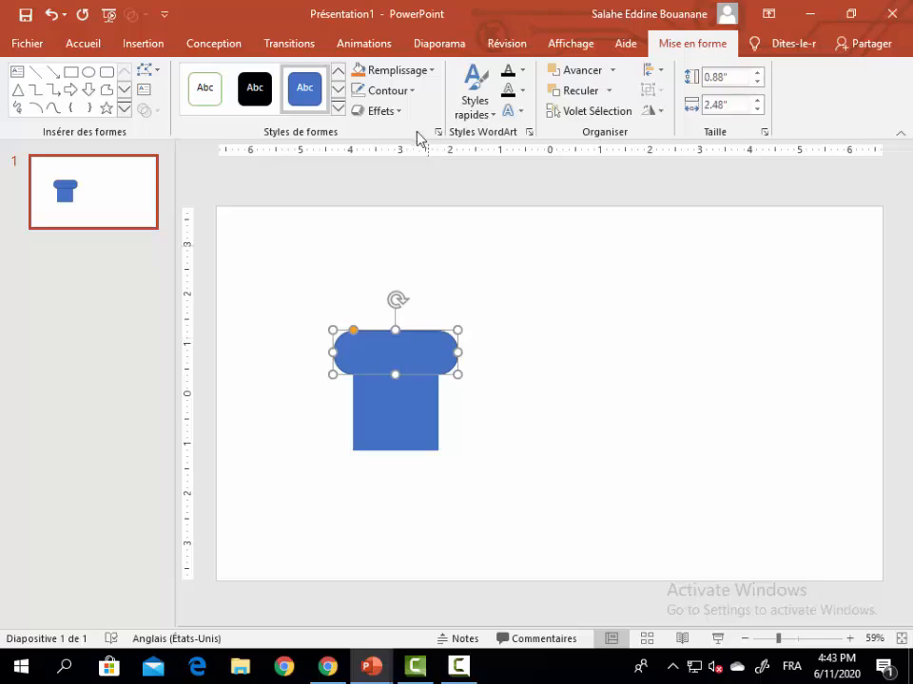
click(411, 92)
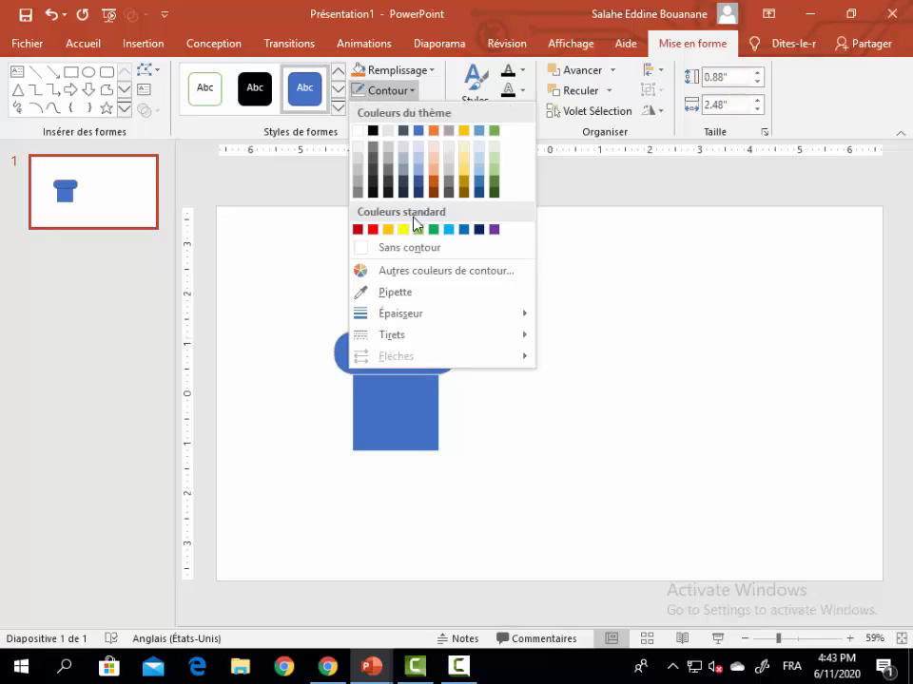
click(413, 248)
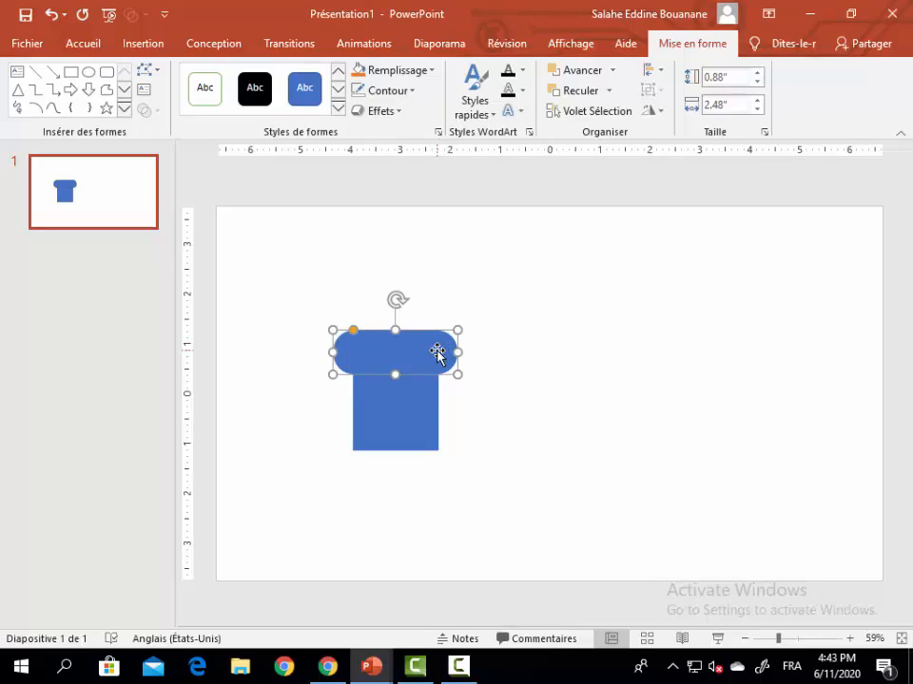
Step: Duplicate the rounded bar and place the copy, rotated 90° to the right, along the rectangle's left side as an arm
key(ctrl+d)
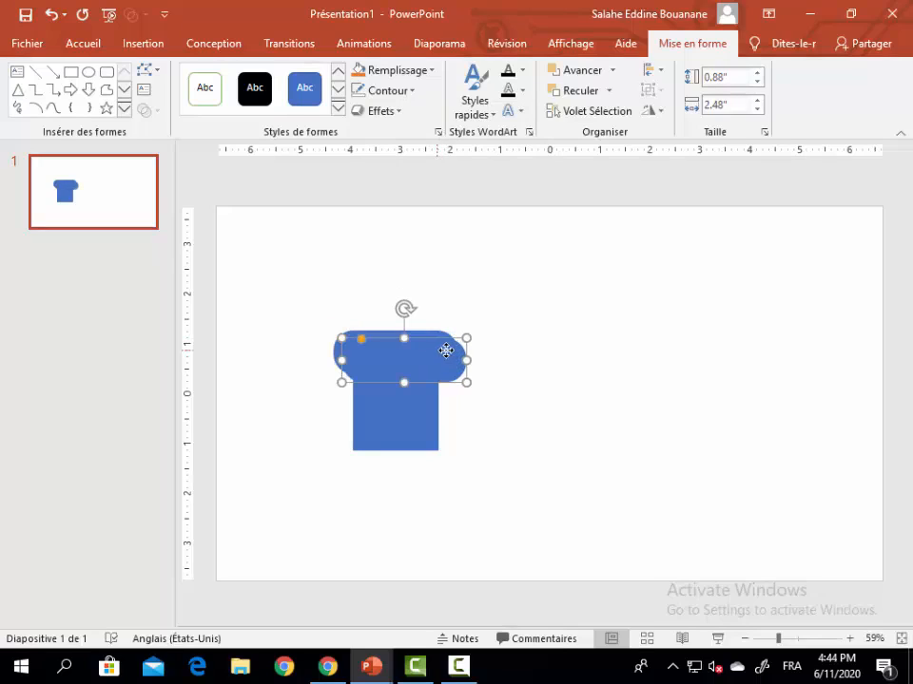
drag(444, 351, 572, 344)
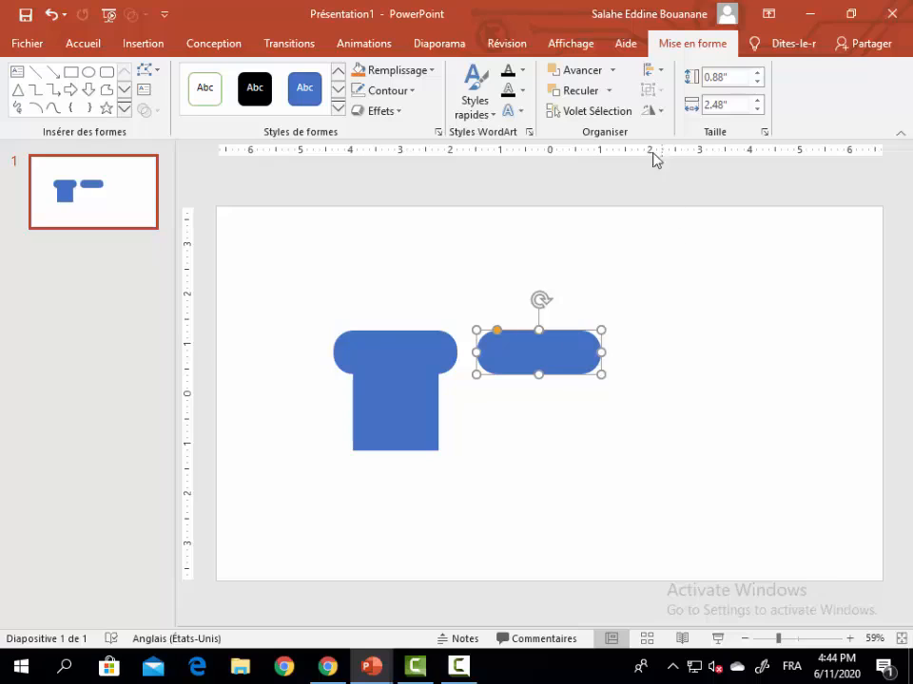
click(662, 113)
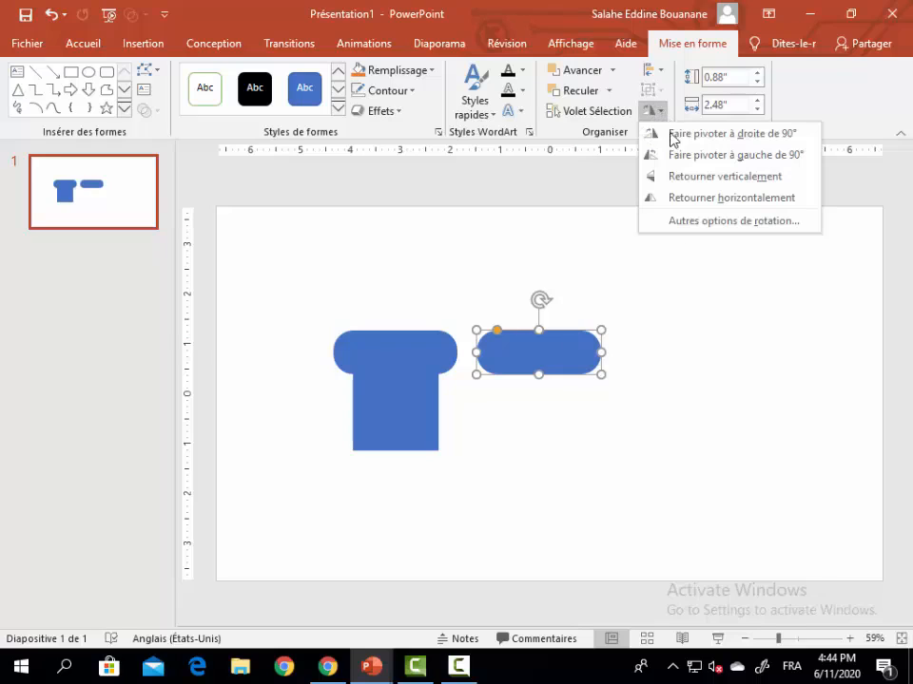
click(673, 134)
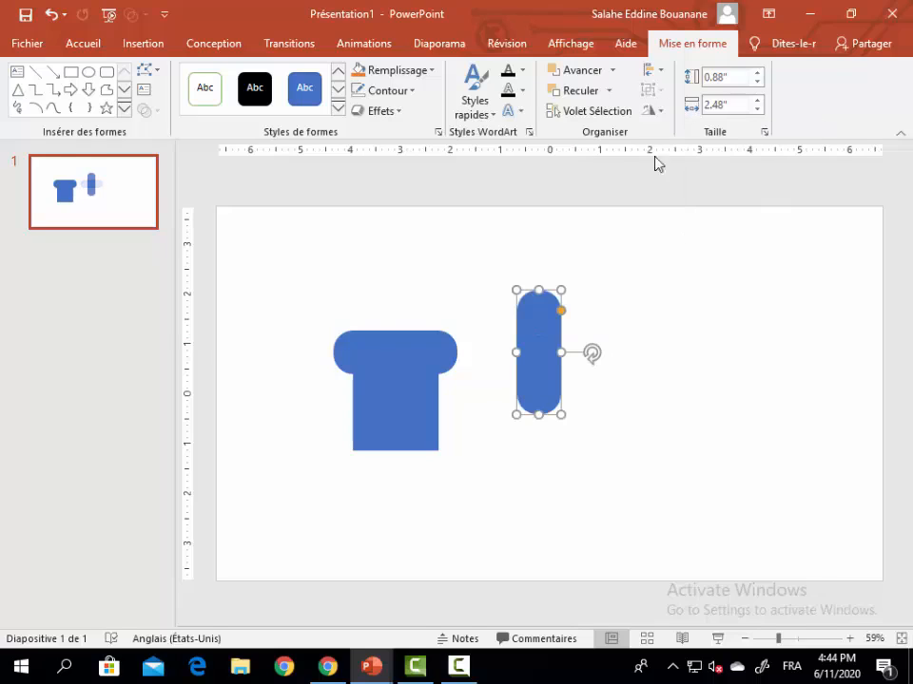
drag(538, 338, 319, 388)
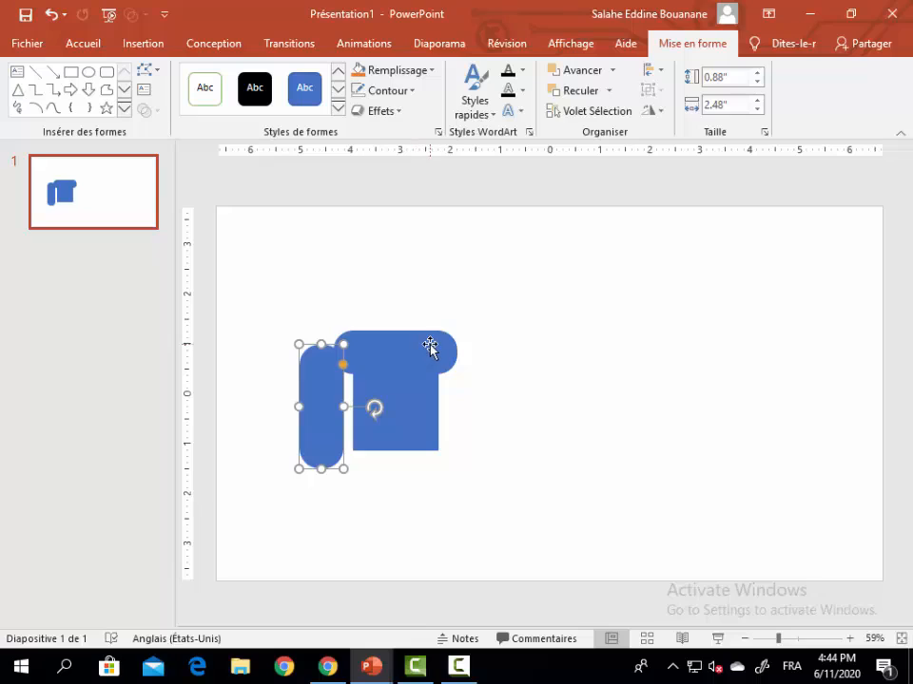
Step: Widen the horizontal shoulder bar to about 3.11" and narrow the vertical arm so it sits flush with the bar's left end
click(383, 370)
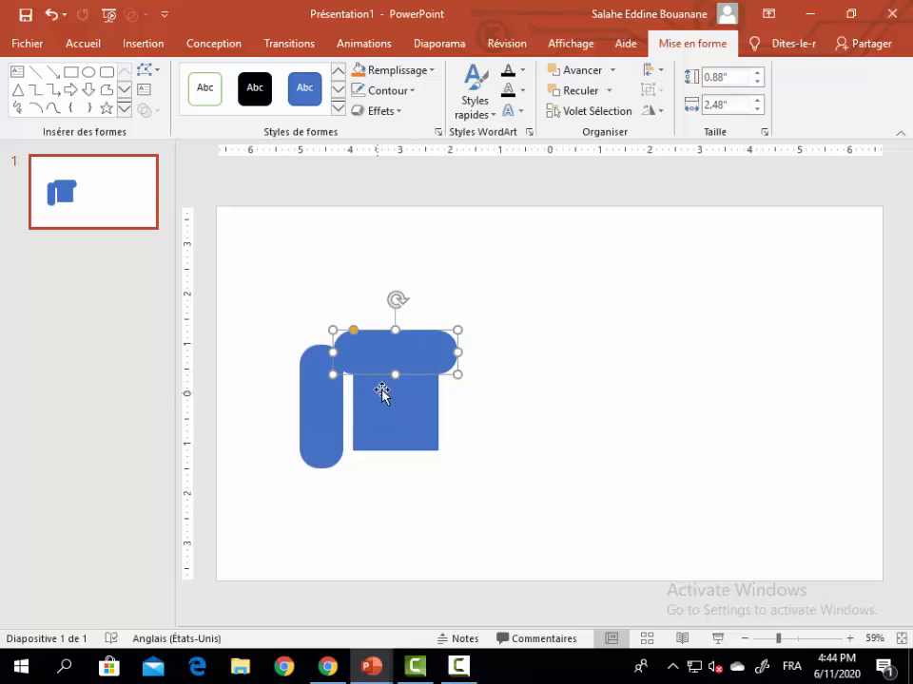
drag(332, 349, 328, 354)
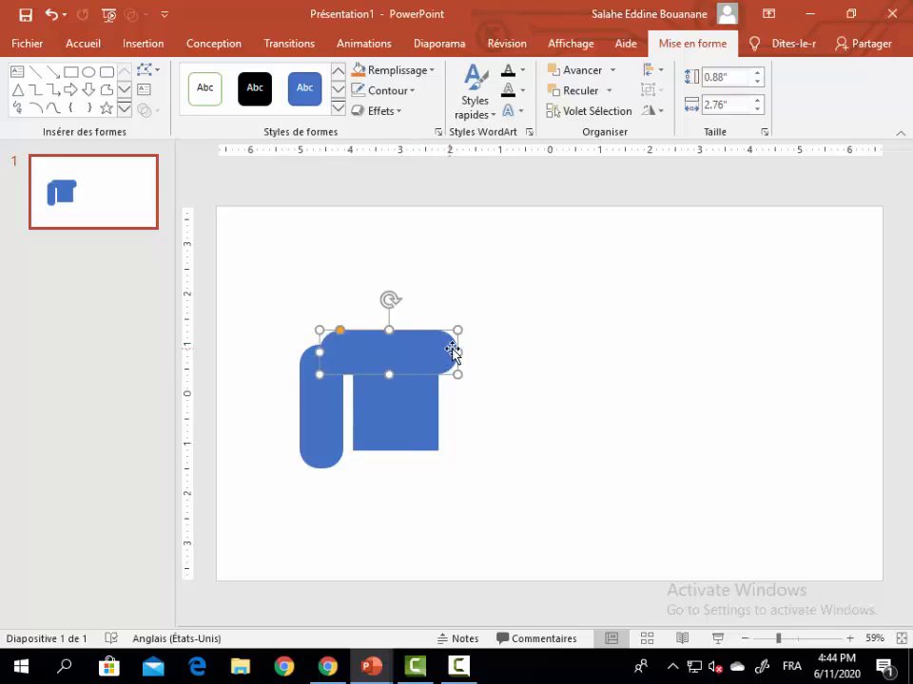
drag(460, 352, 475, 352)
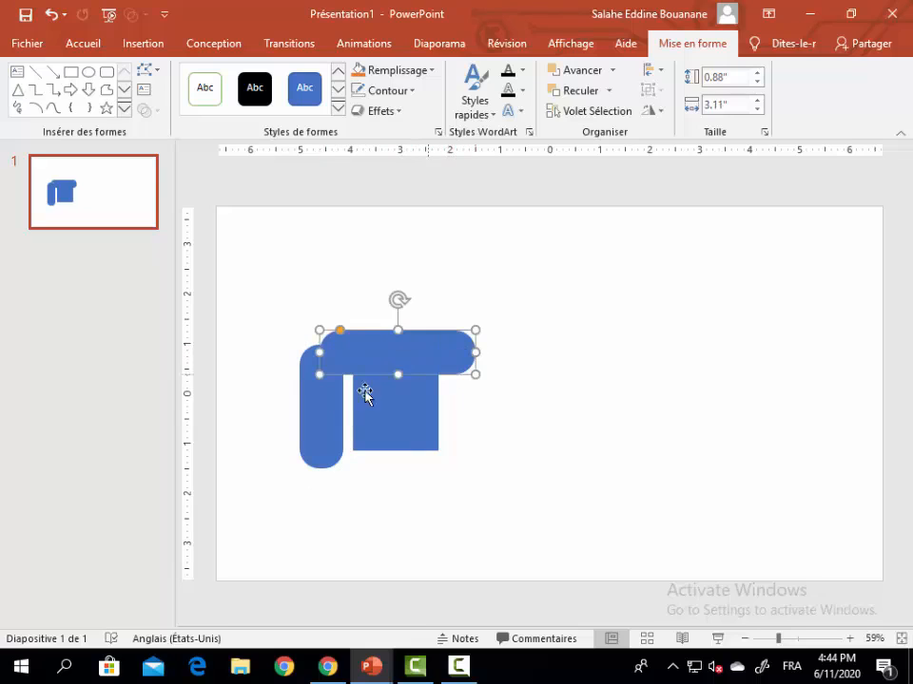
drag(328, 409, 346, 403)
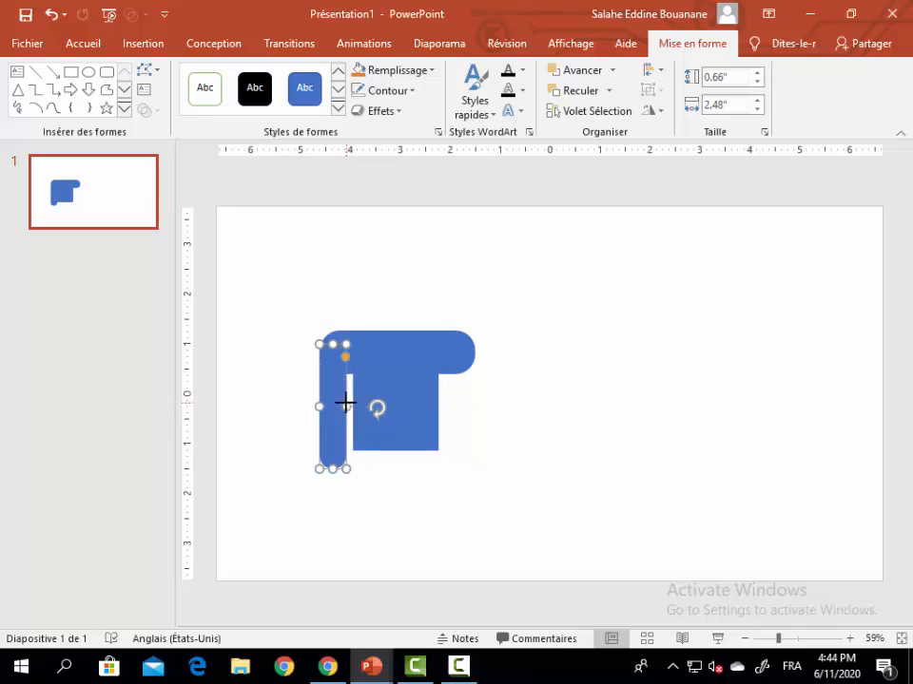
click(497, 404)
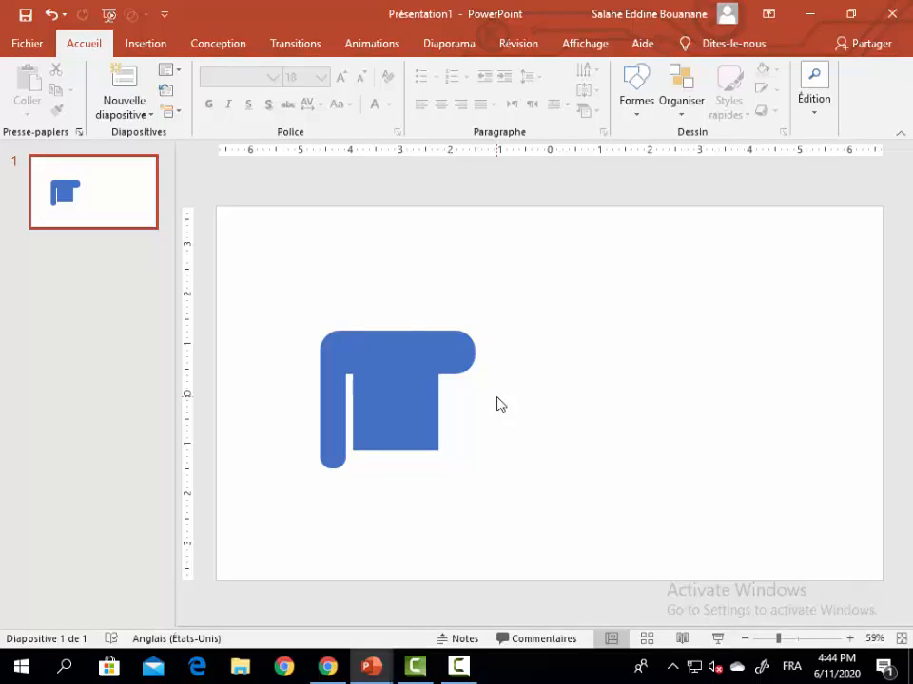
Step: Narrow the central torso rectangle to about 1.45" wide and adjust the left arm's thickness to about 0.54"
click(428, 405)
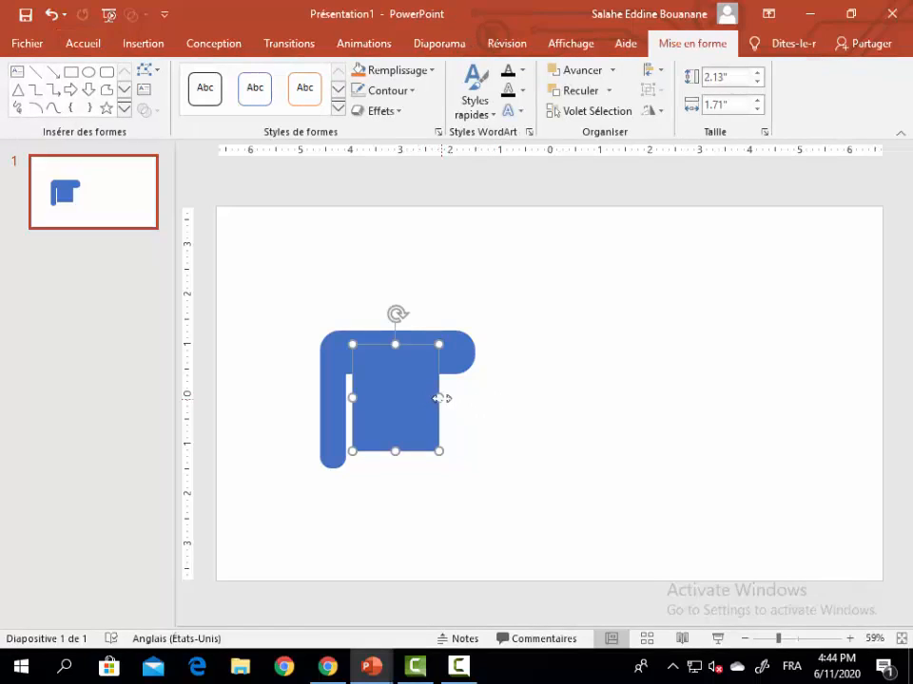
drag(438, 399, 424, 398)
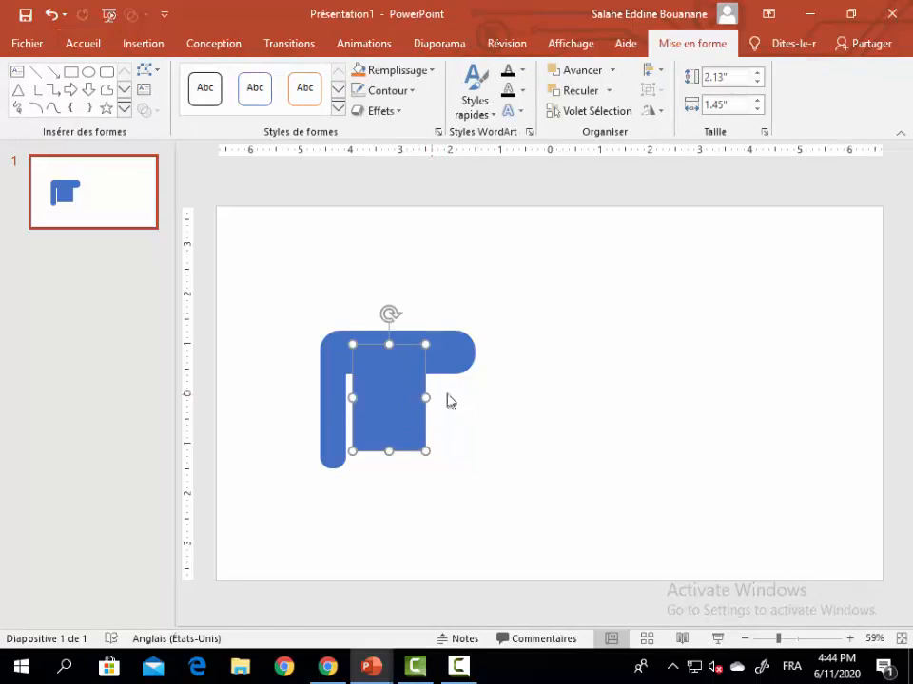
click(488, 398)
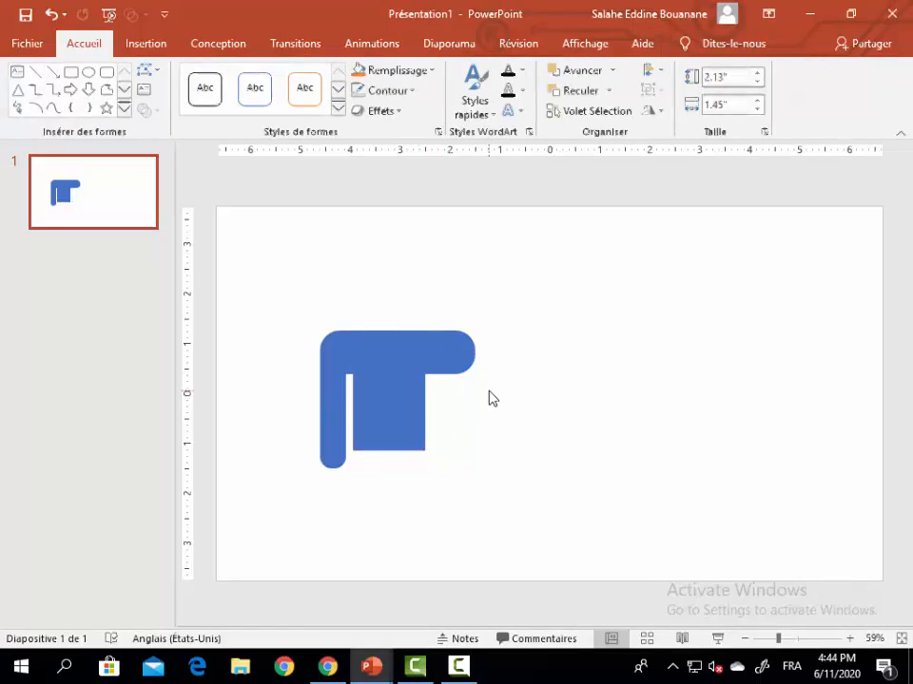
click(331, 421)
drag(346, 407, 347, 408)
Step: Place a duplicate of the left arm on the torso's right side and shorten the shoulder bar to end flush with it
click(328, 411)
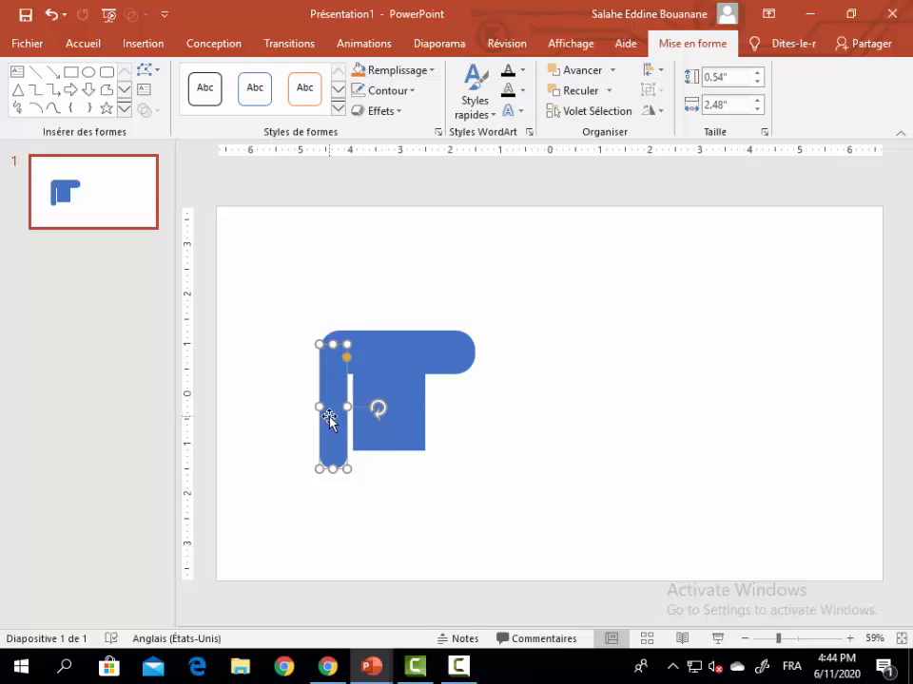
key(ctrl+d)
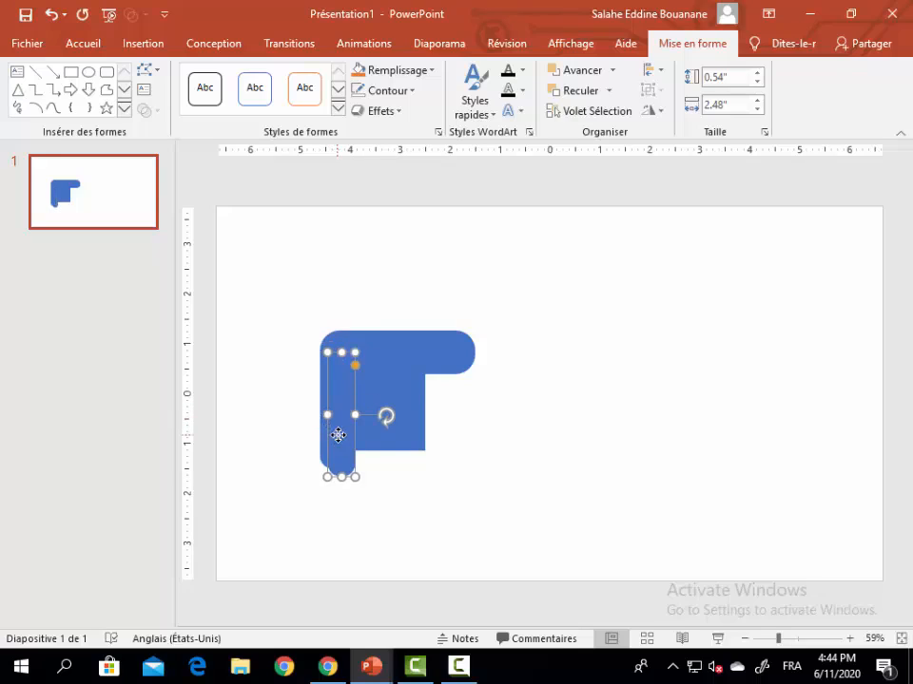
drag(337, 432, 440, 427)
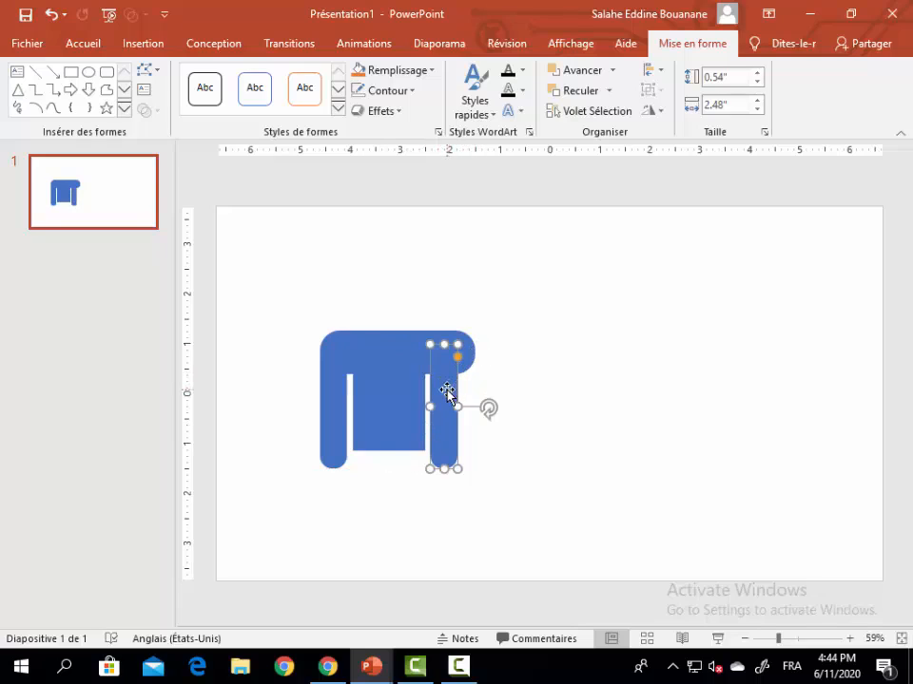
drag(447, 391, 469, 354)
click(473, 359)
click(569, 352)
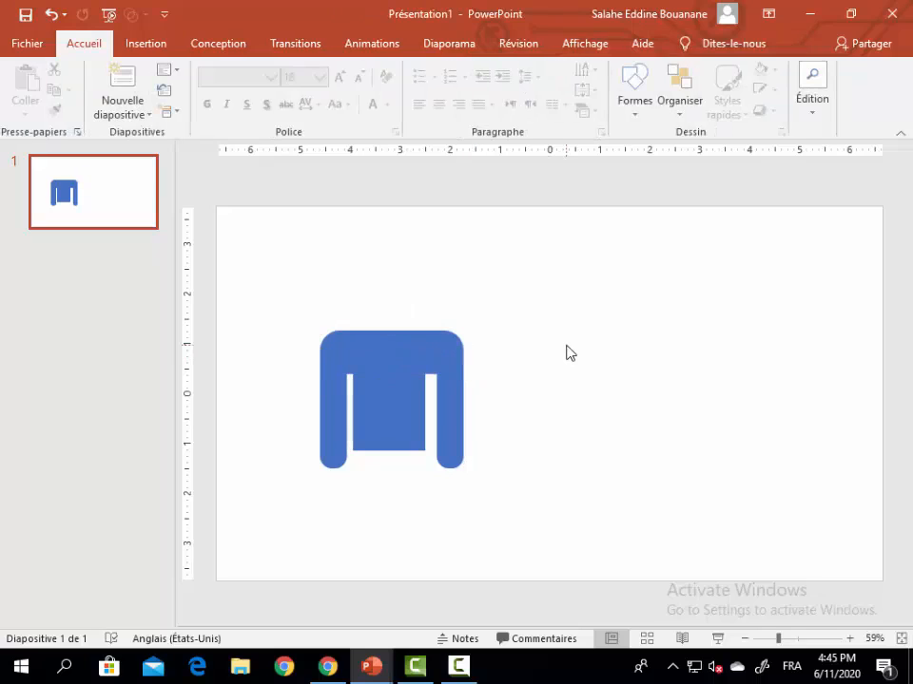
Step: Move the right arm closer to the torso and shorten the shoulder bar to about 2.77" so it ends flush with the arm
click(456, 388)
drag(456, 388, 453, 387)
click(489, 386)
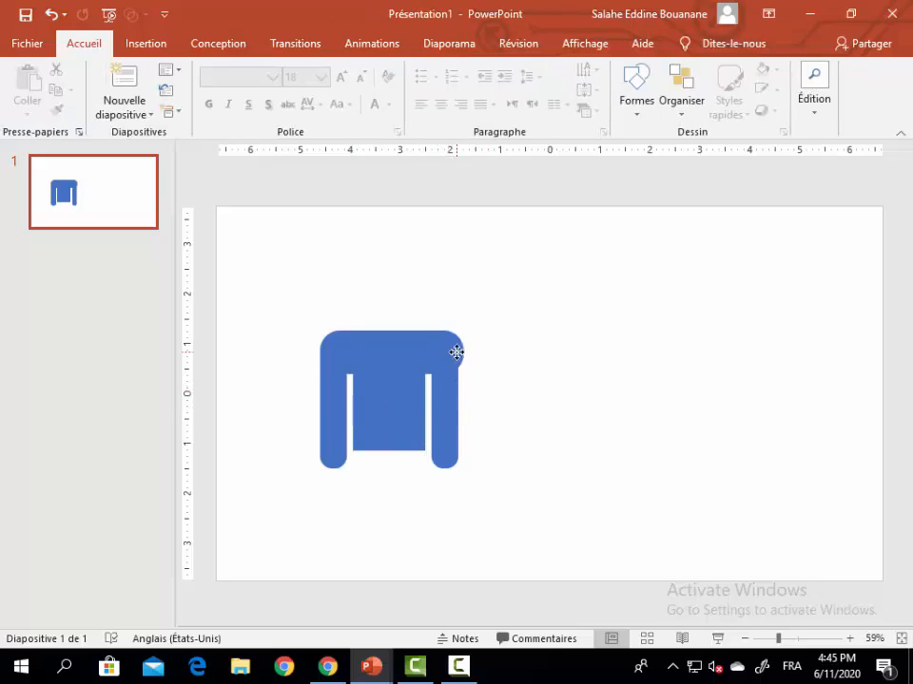
click(457, 353)
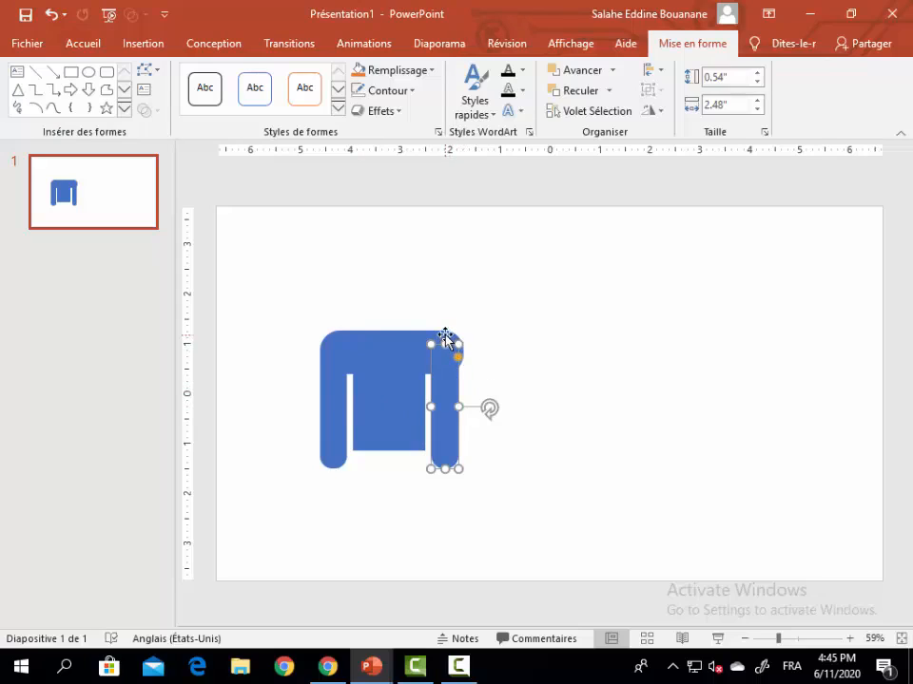
click(445, 338)
drag(464, 355, 460, 356)
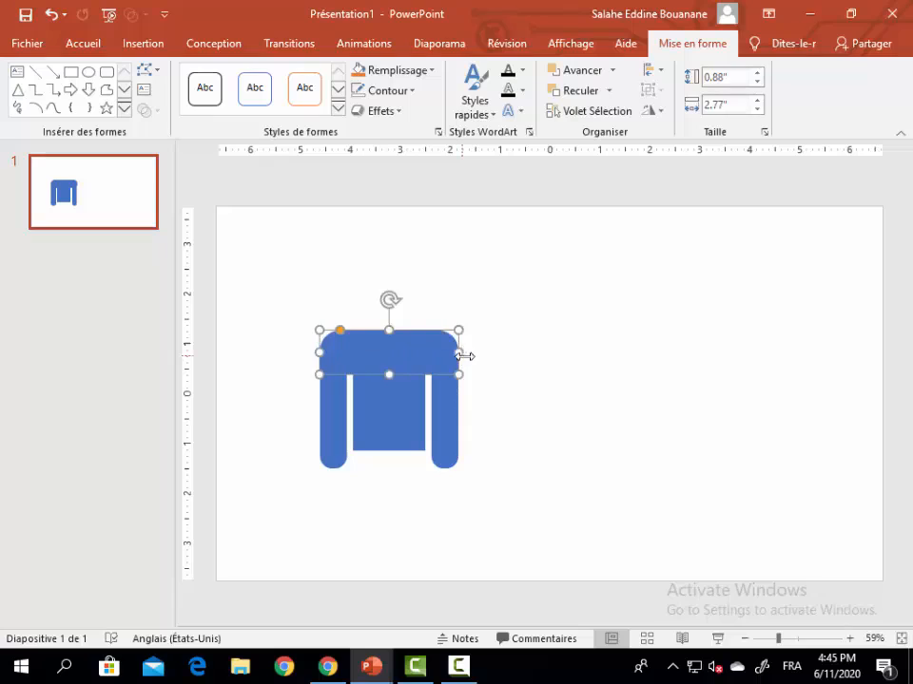
click(554, 401)
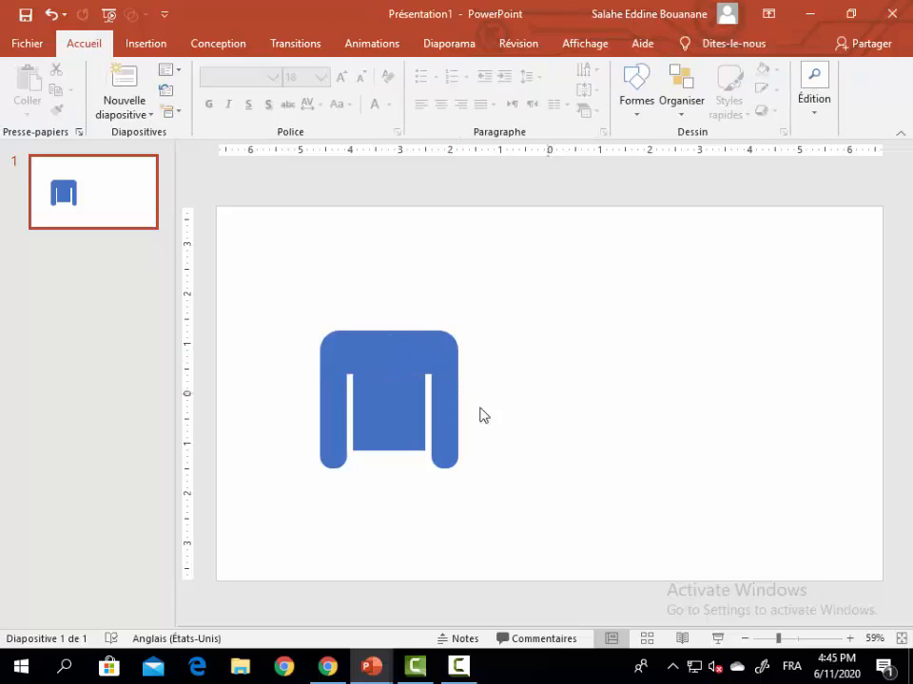
Step: Duplicate the left arm twice and place the copies below the torso as two legs, flush with its side edges
click(331, 410)
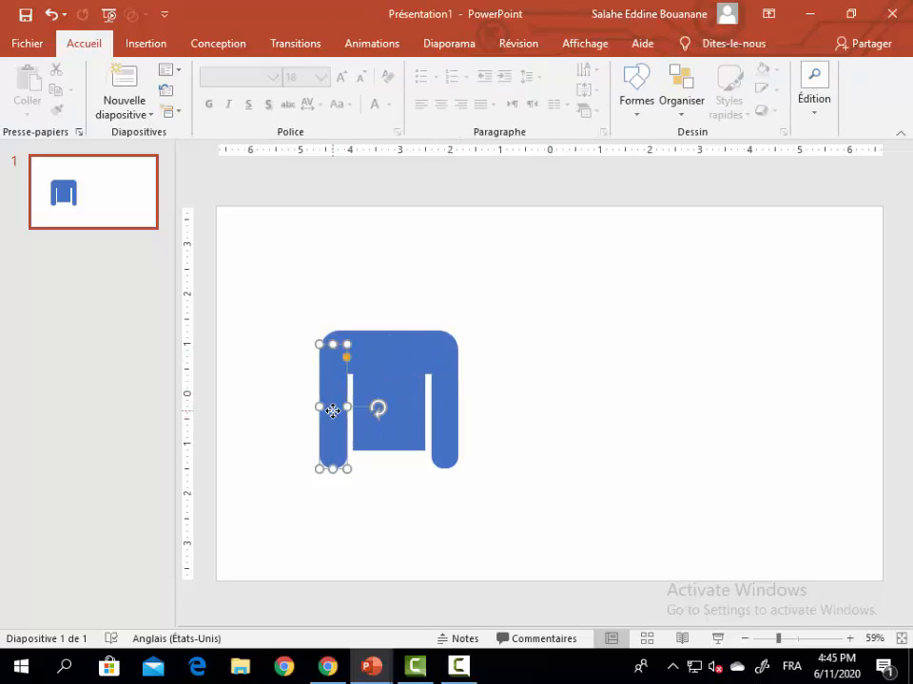
key(ctrl+z)
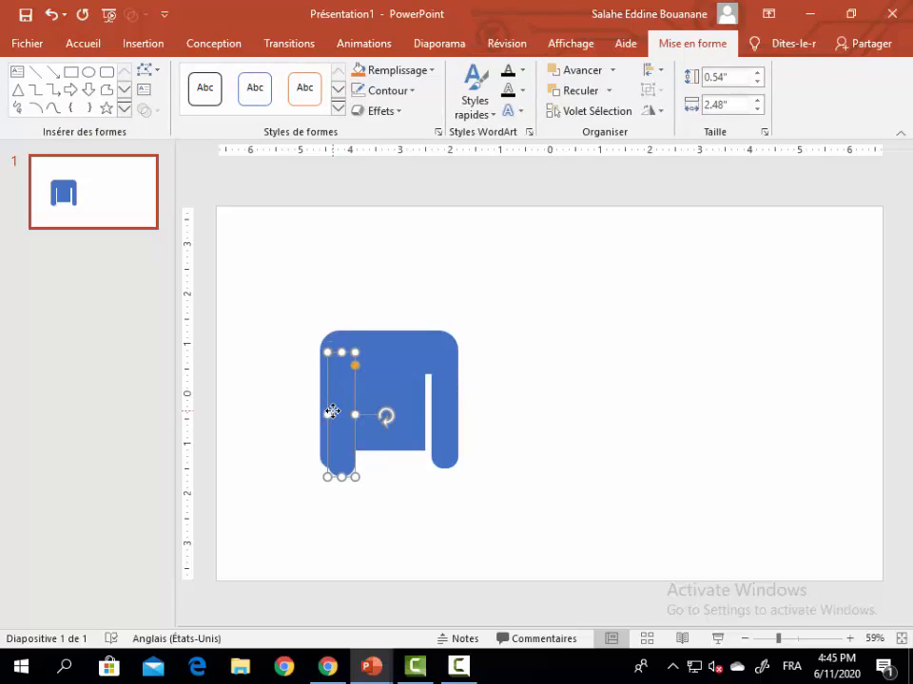
drag(333, 418, 368, 511)
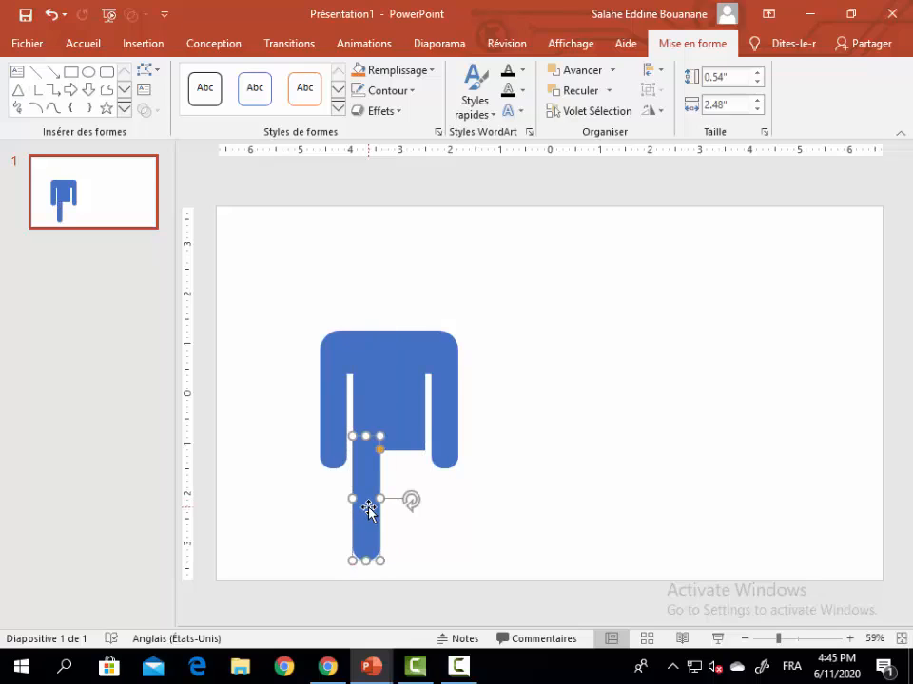
key(ctrl+d)
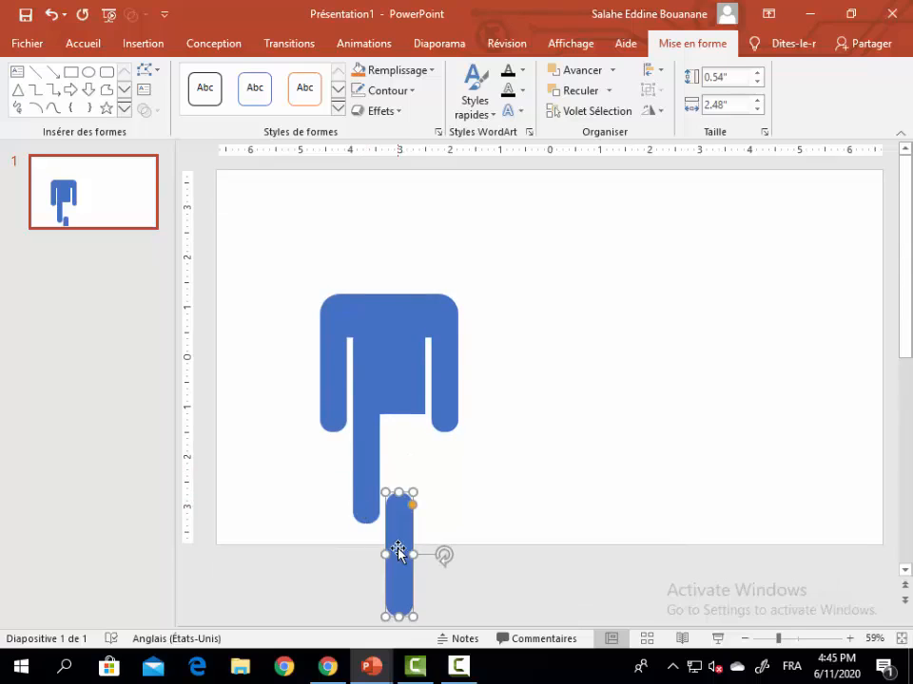
drag(399, 541, 410, 458)
click(488, 440)
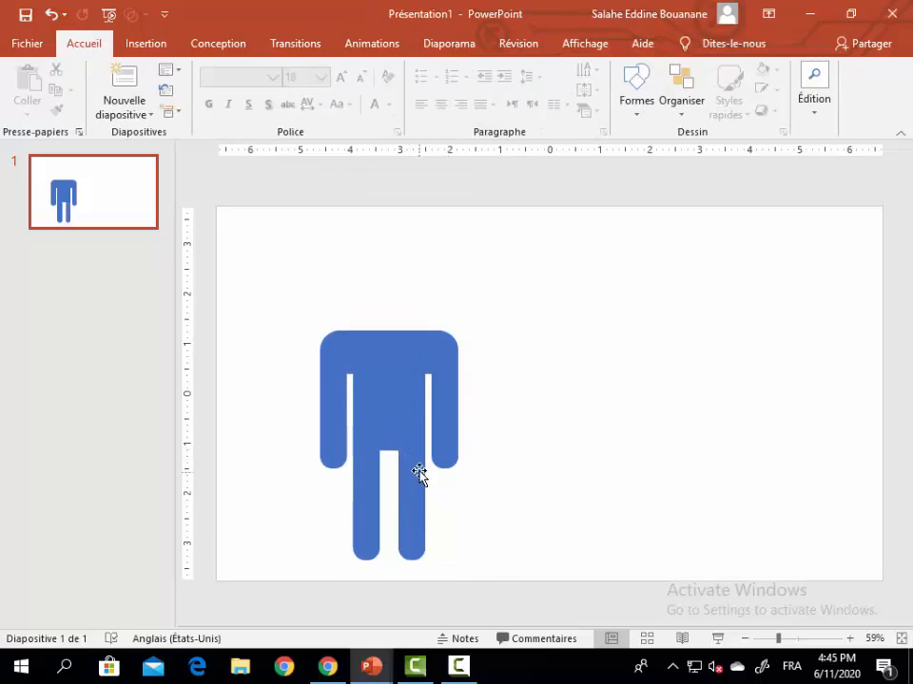
Step: Draw a circle about 1.29" in diameter centred just above the shoulders as the head
click(168, 46)
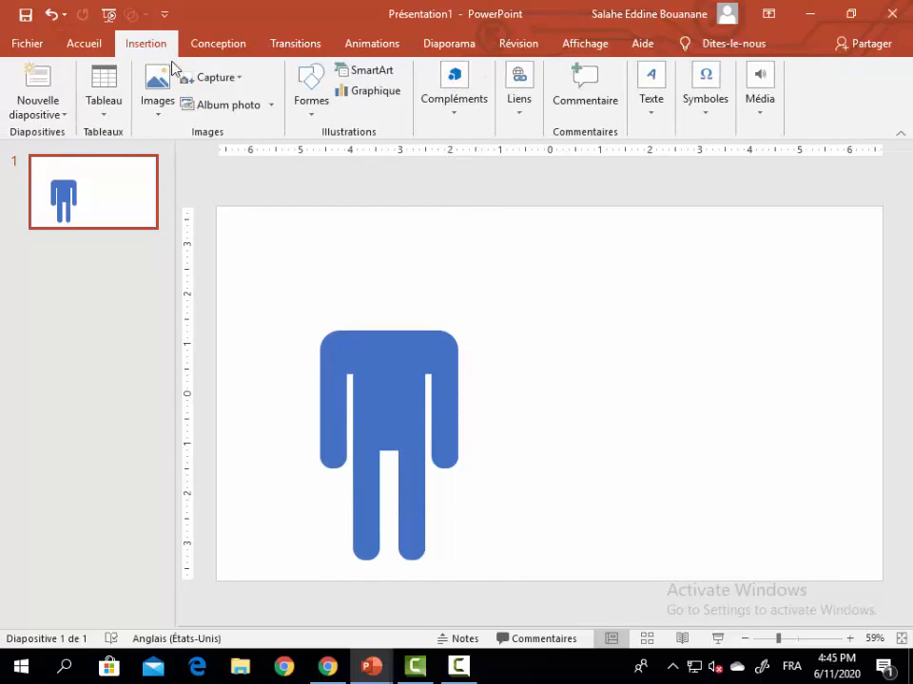
click(305, 115)
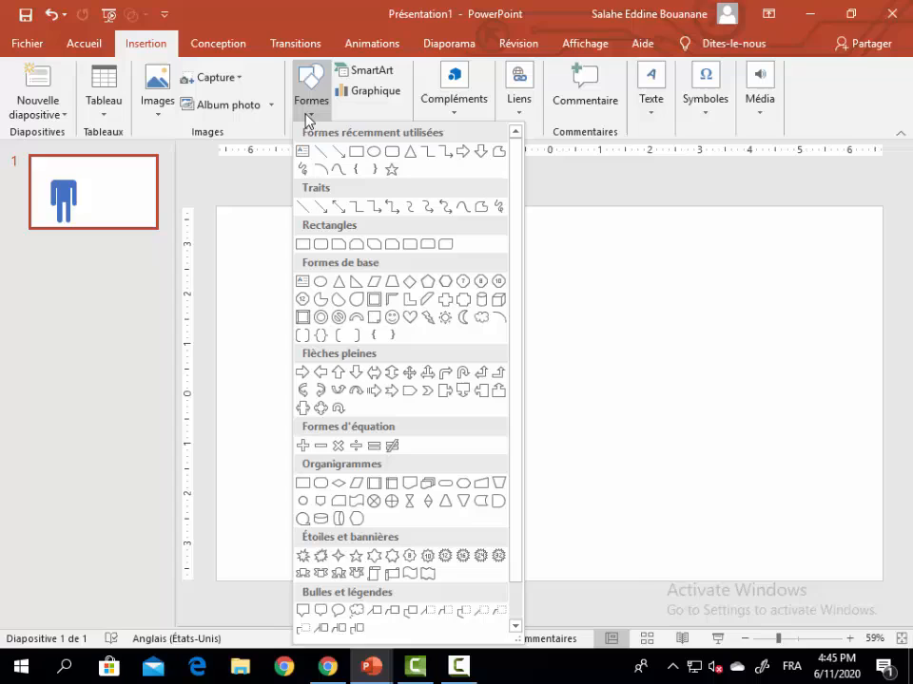
click(375, 151)
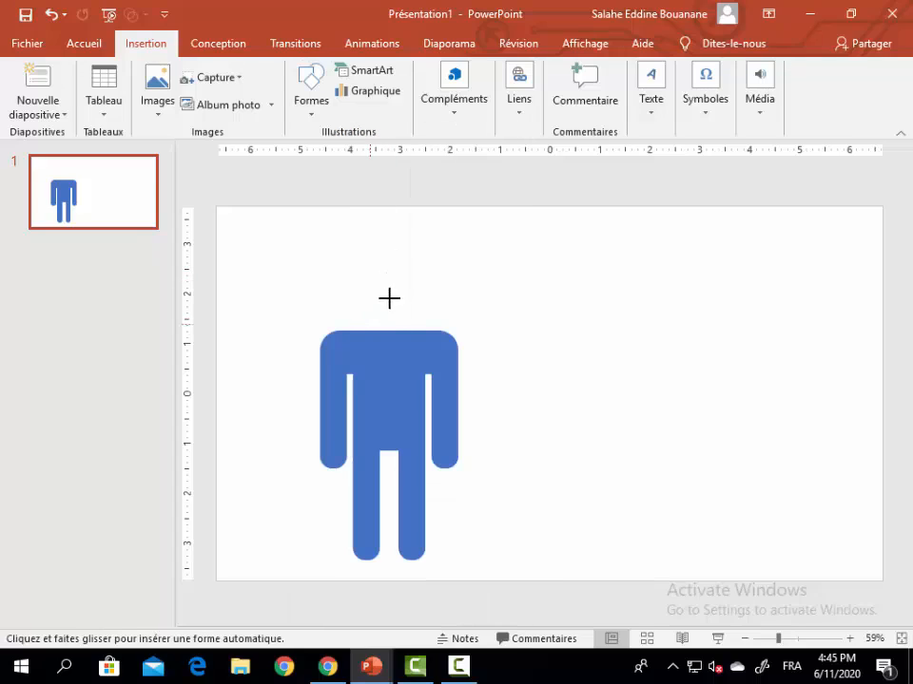
mouse_move(366, 324)
mouse_down()
mouse_move(431, 259)
mouse_move(394, 278)
mouse_up()
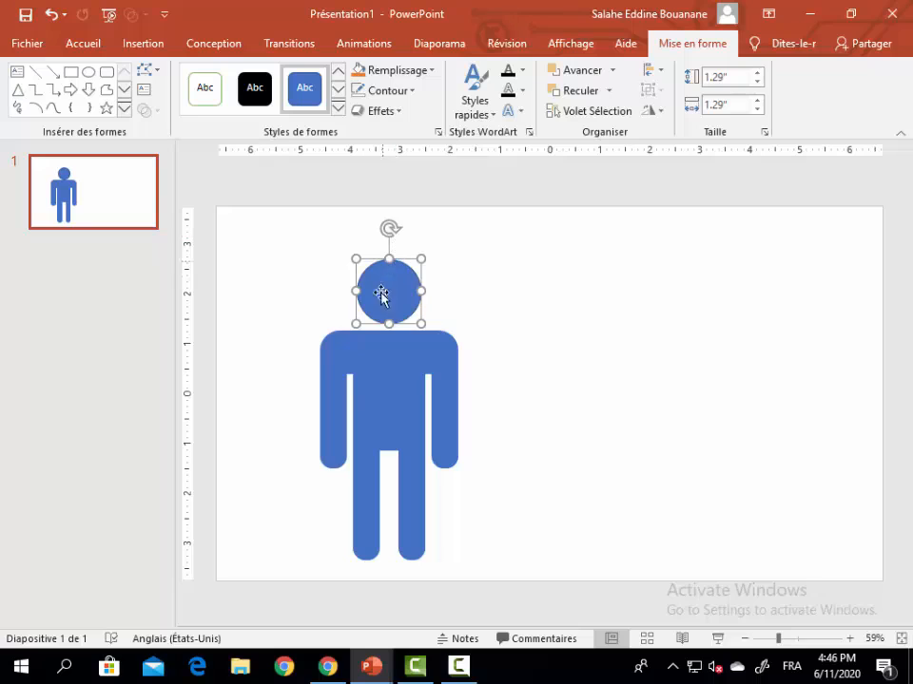
click(549, 345)
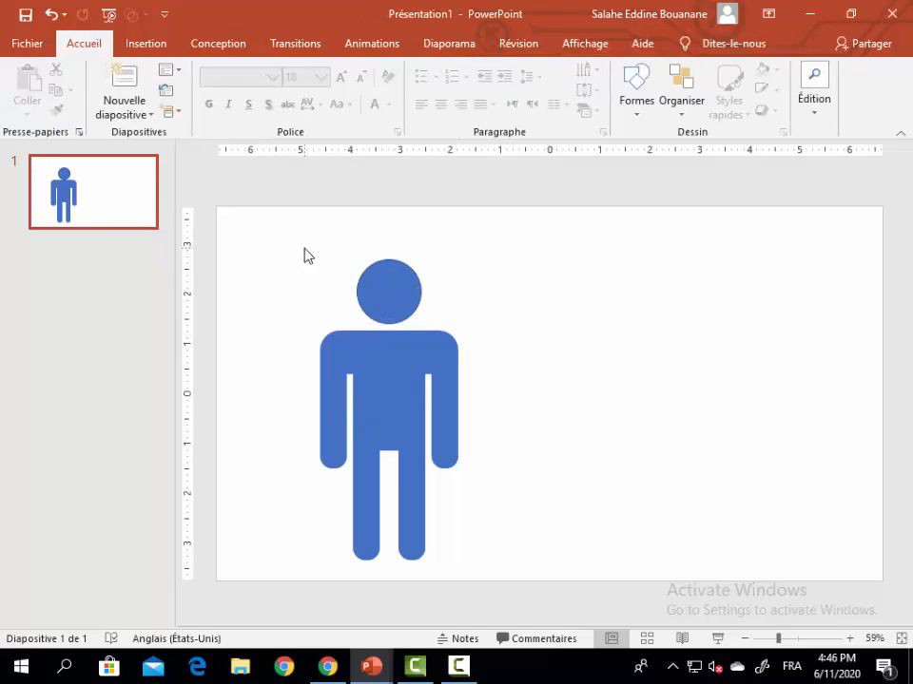
Step: Group the head, torso, shoulder, arm and leg shapes of the person into one object
drag(302, 247, 495, 577)
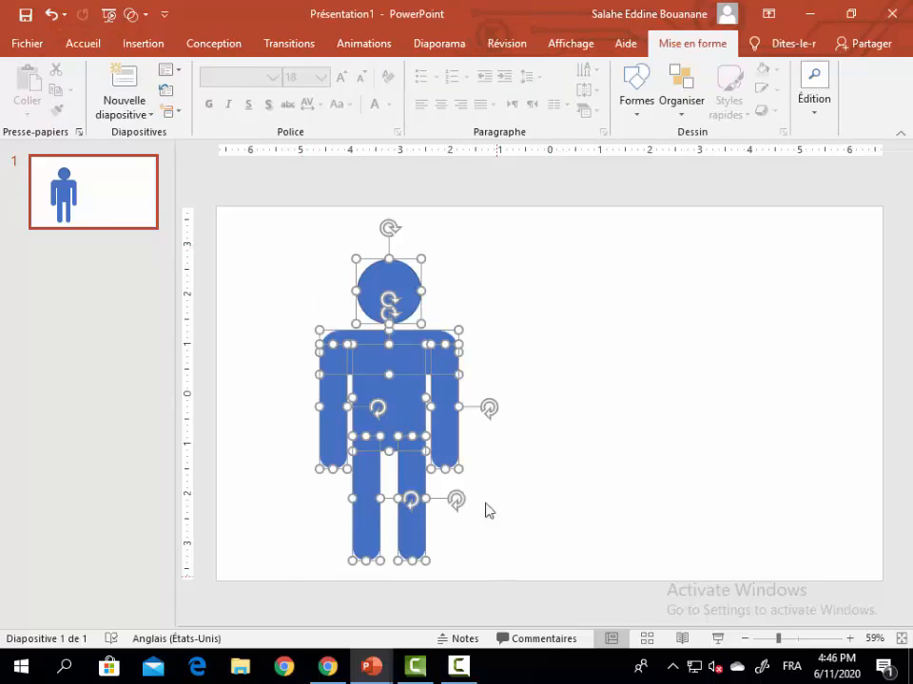
right_click(453, 388)
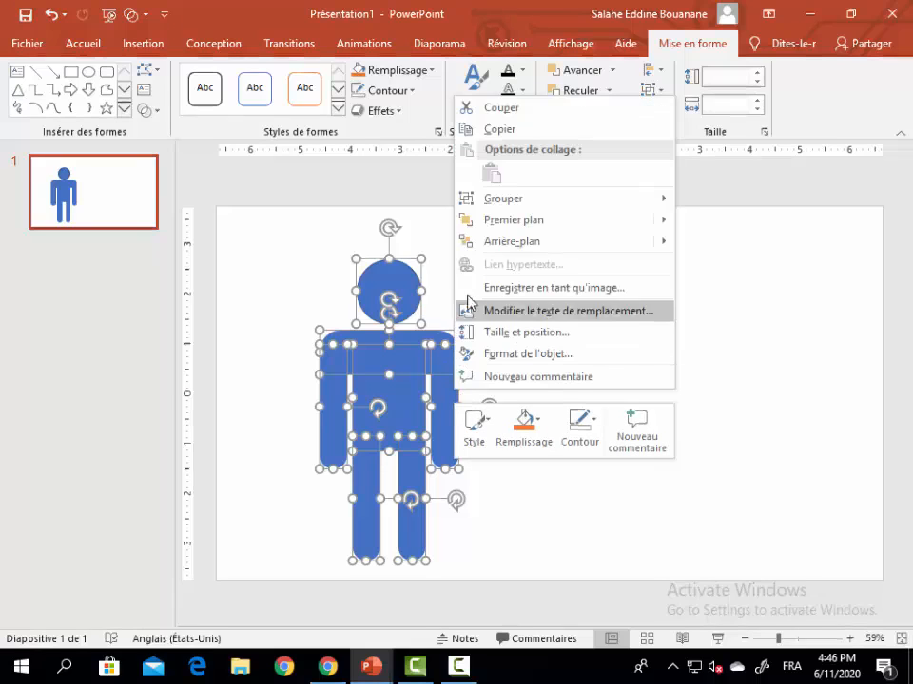
mouse_move(644, 198)
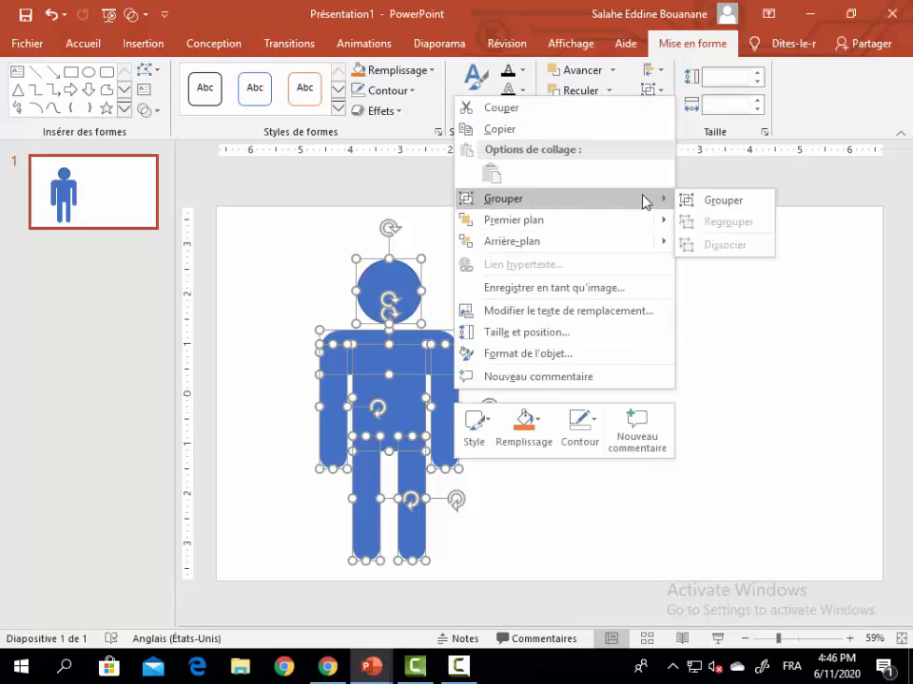
click(708, 201)
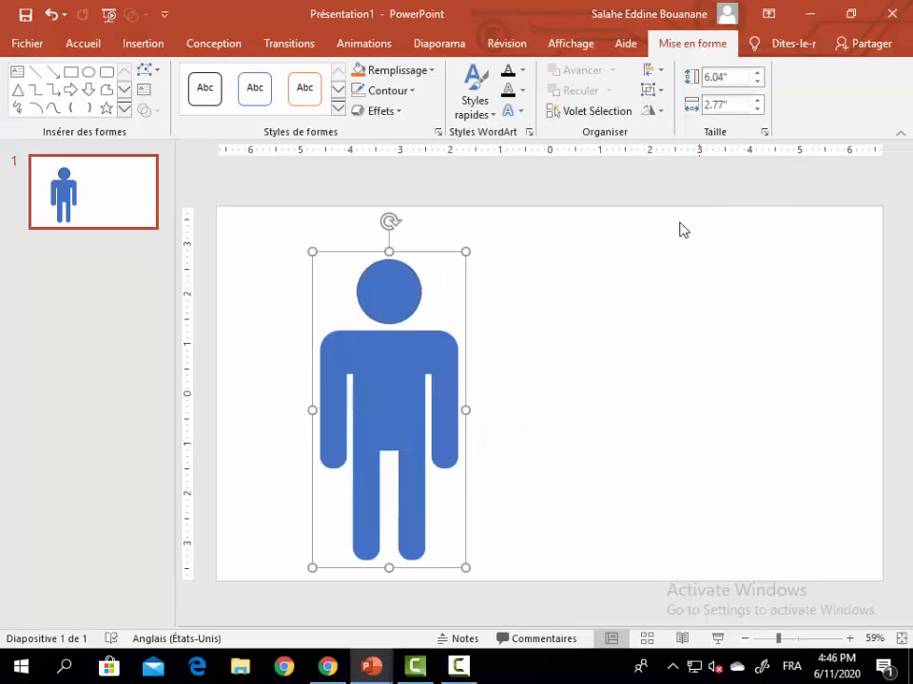
click(521, 370)
click(409, 362)
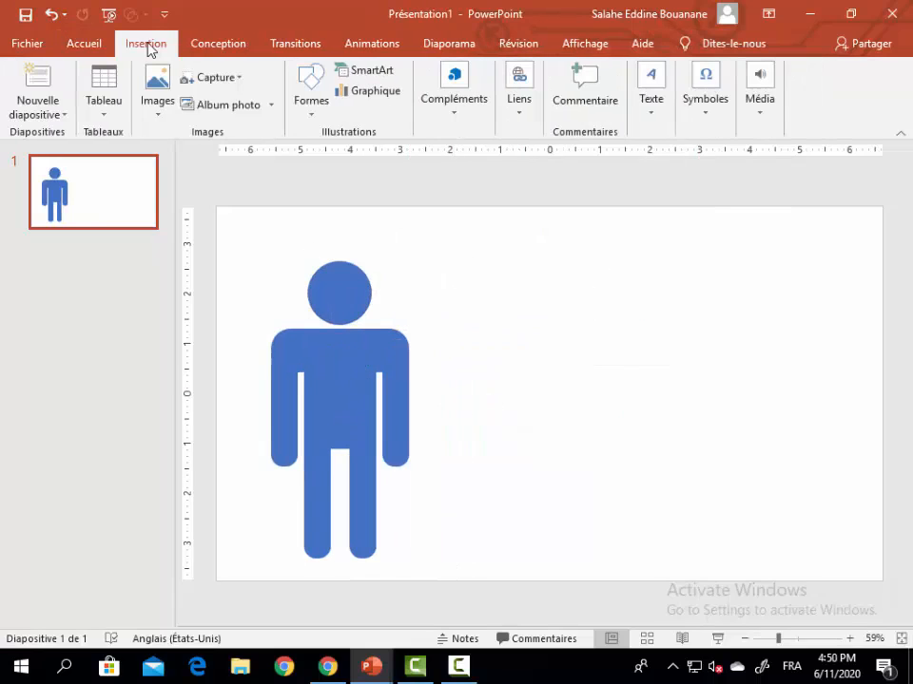
Step: Draw a trapezoid about 2.16" wide and 1.98" high to the right of the person, slightly narrowing its top edge
click(314, 109)
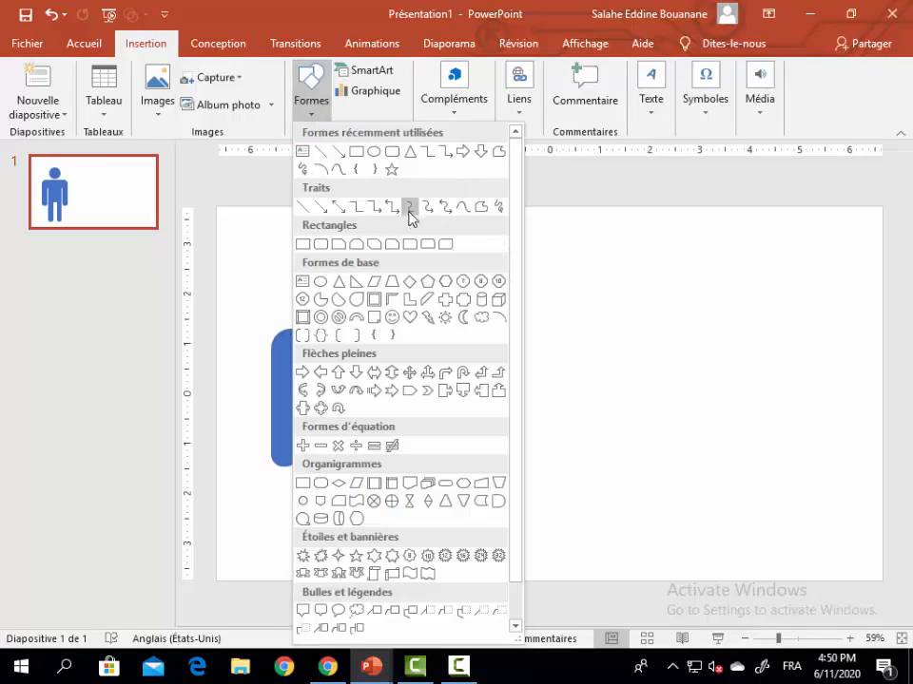
click(407, 282)
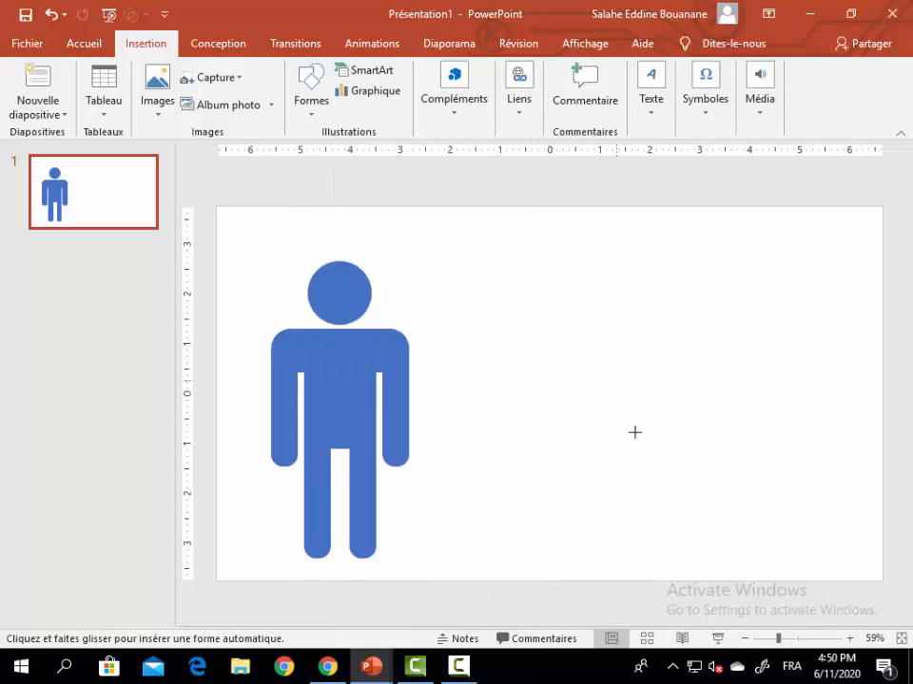
drag(595, 461, 704, 361)
mouse_move(619, 362)
mouse_down()
mouse_move(639, 371)
mouse_move(624, 364)
mouse_up()
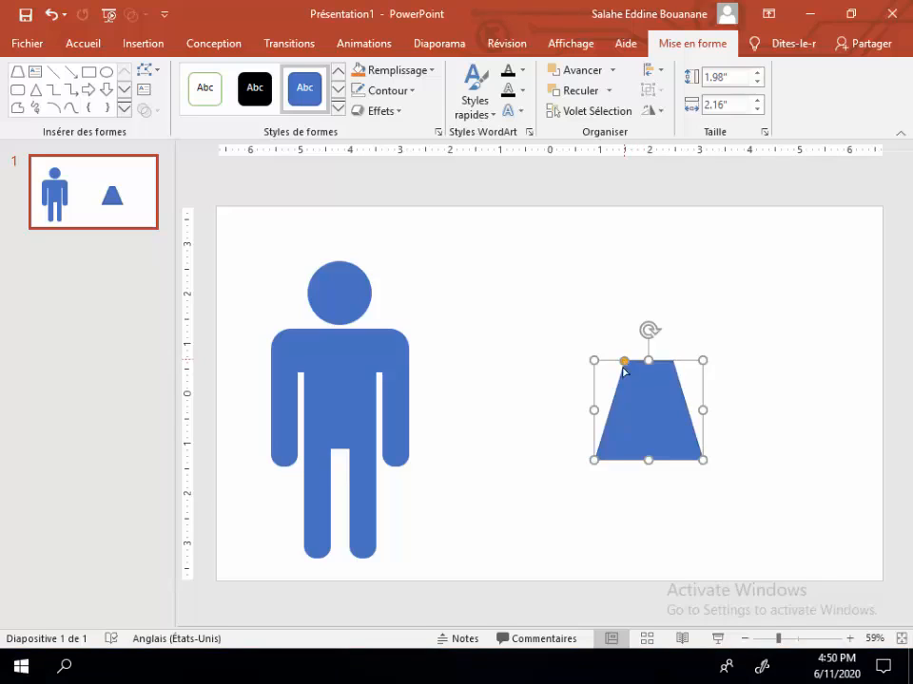
drag(648, 409, 664, 392)
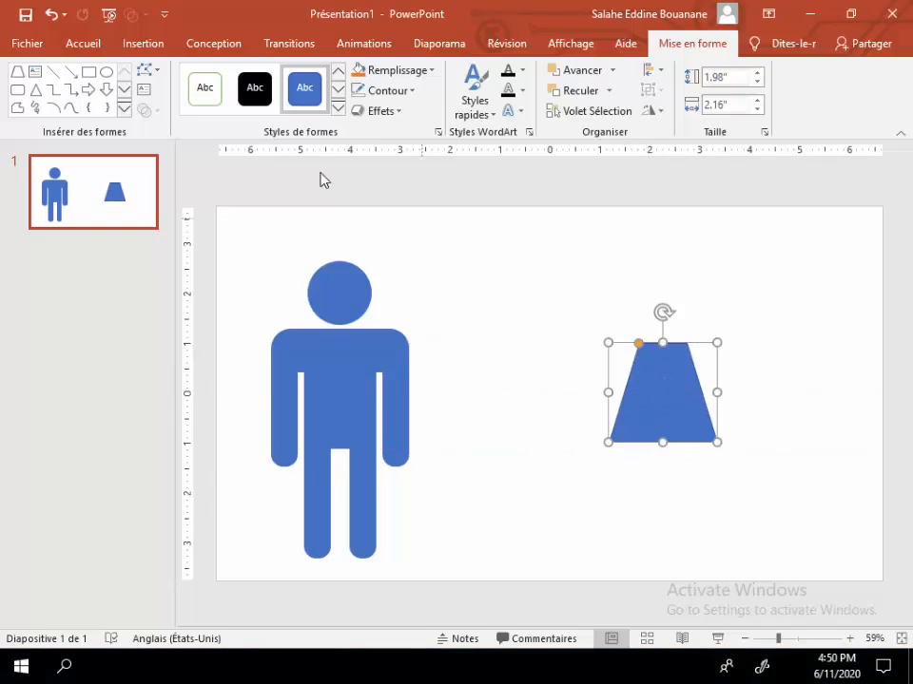
Step: Add a rounded rectangle about 2.05" by 0.73" centred over the trapezoid's top edge, with more strongly rounded corners
click(17, 89)
drag(582, 342, 678, 306)
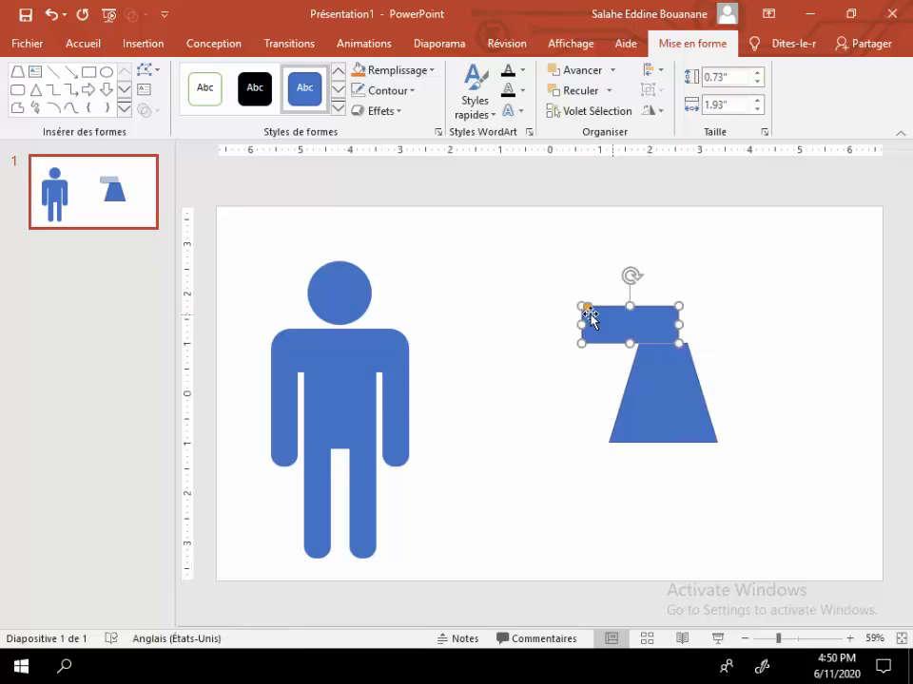
drag(585, 312, 644, 334)
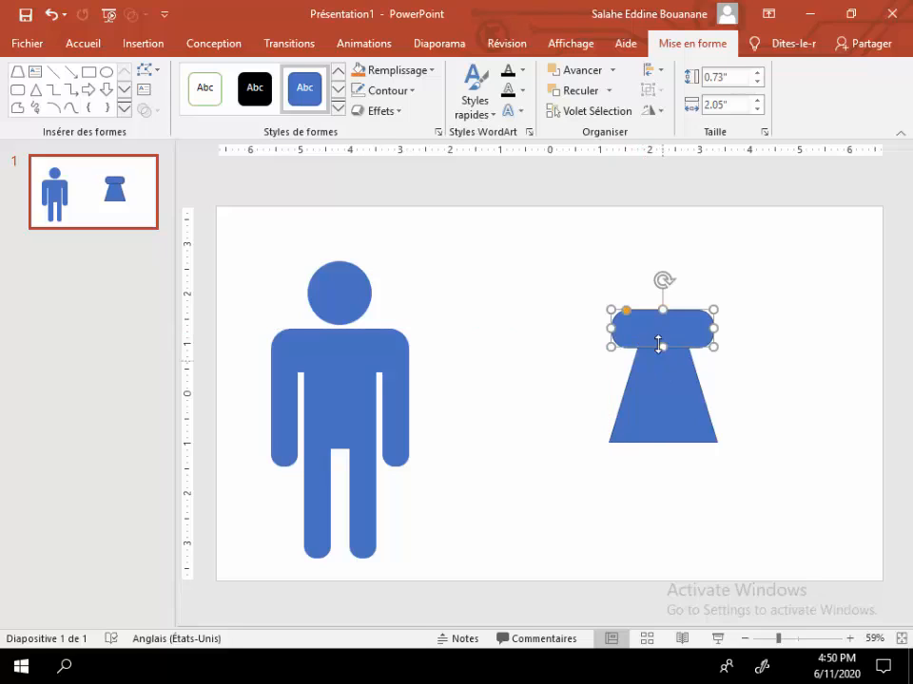
Step: Remove the outlines from the rounded bar and the trapezoid
click(411, 92)
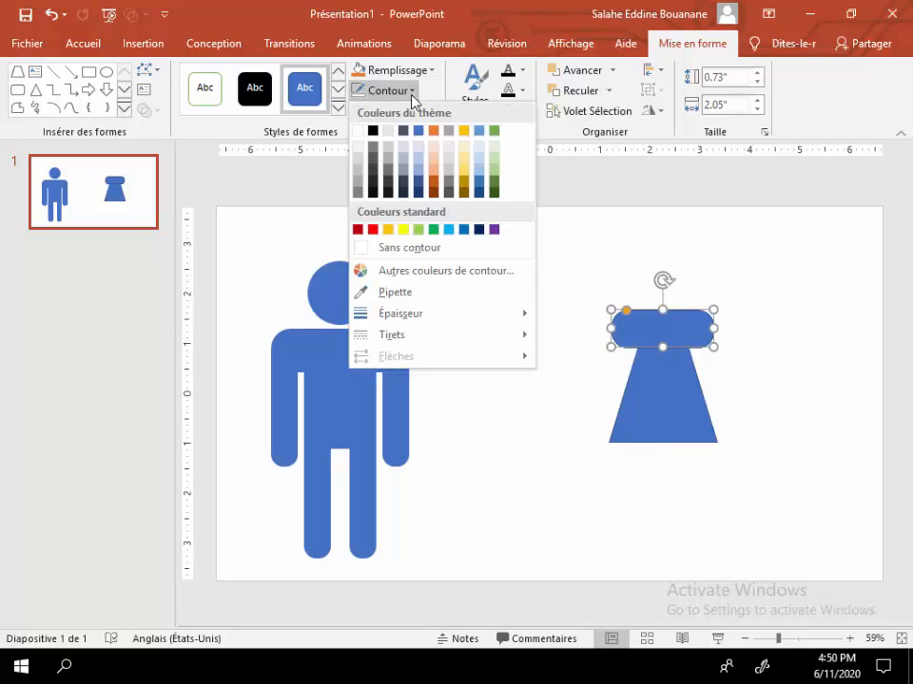
click(430, 249)
click(648, 409)
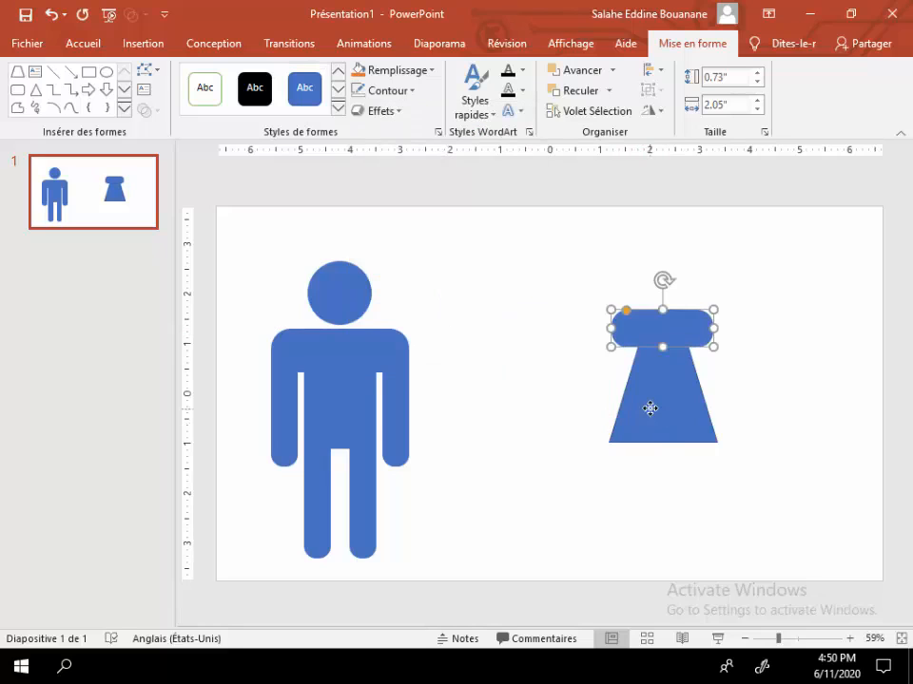
click(411, 90)
click(421, 245)
click(474, 278)
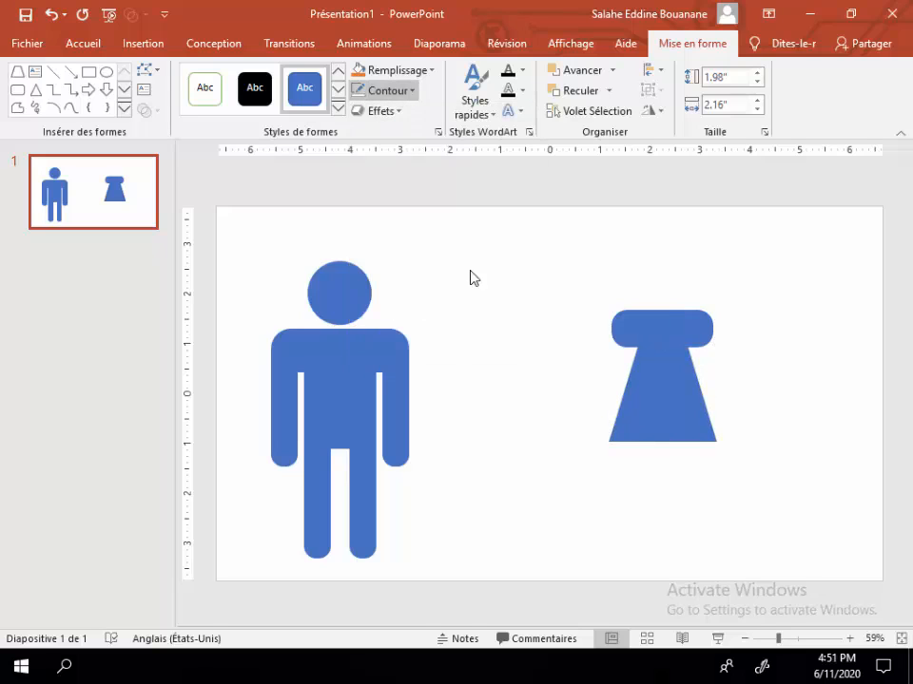
Step: Duplicate the rounded bar, thin the copy to about 0.59" and place it slanting down from the bar's left end as an arm
click(643, 354)
click(647, 322)
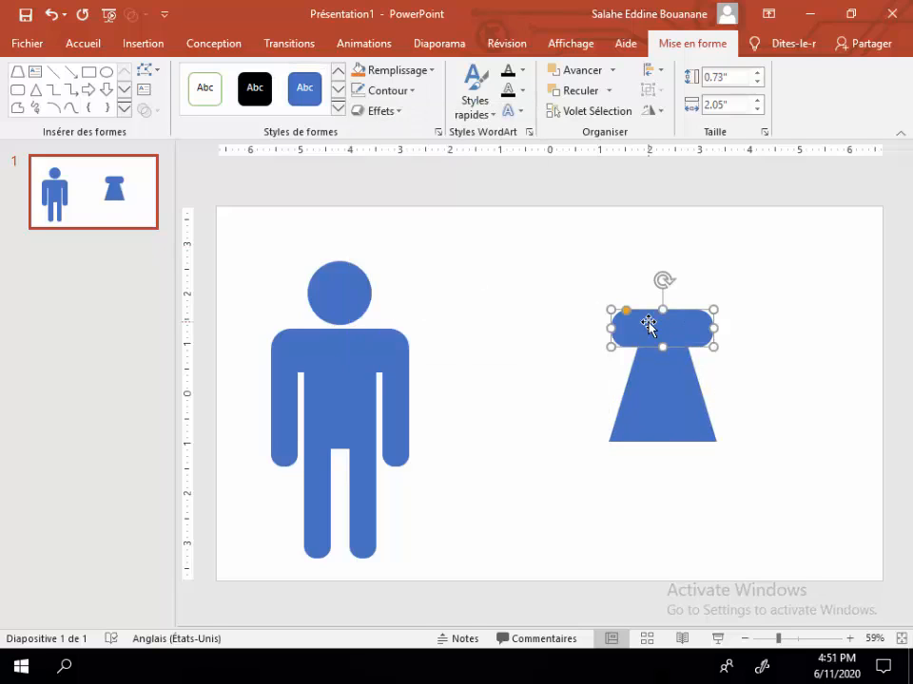
key(ctrl+d)
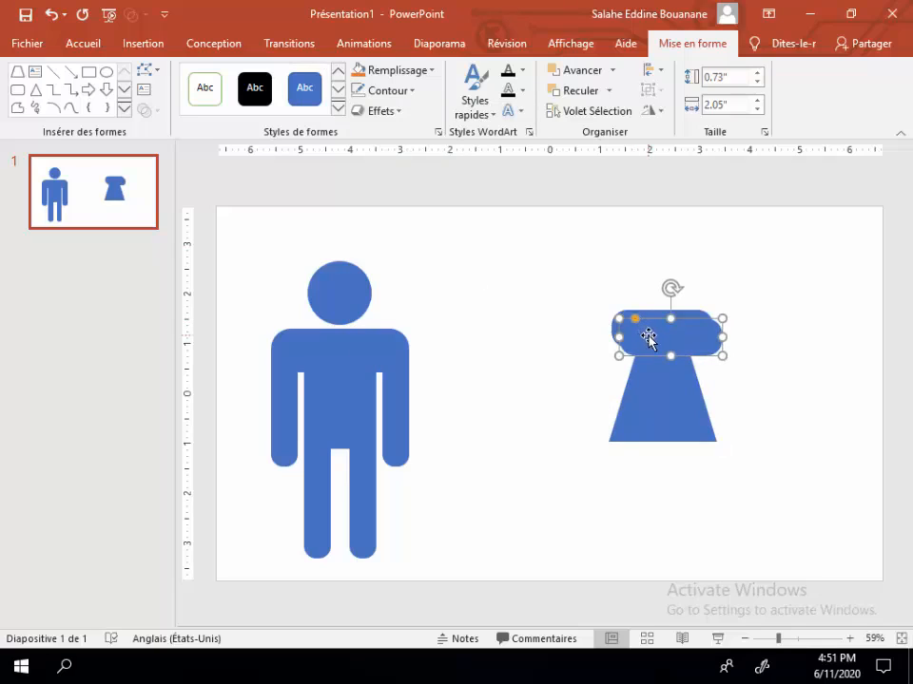
mouse_move(561, 337)
mouse_down()
mouse_move(571, 356)
mouse_move(570, 347)
mouse_up()
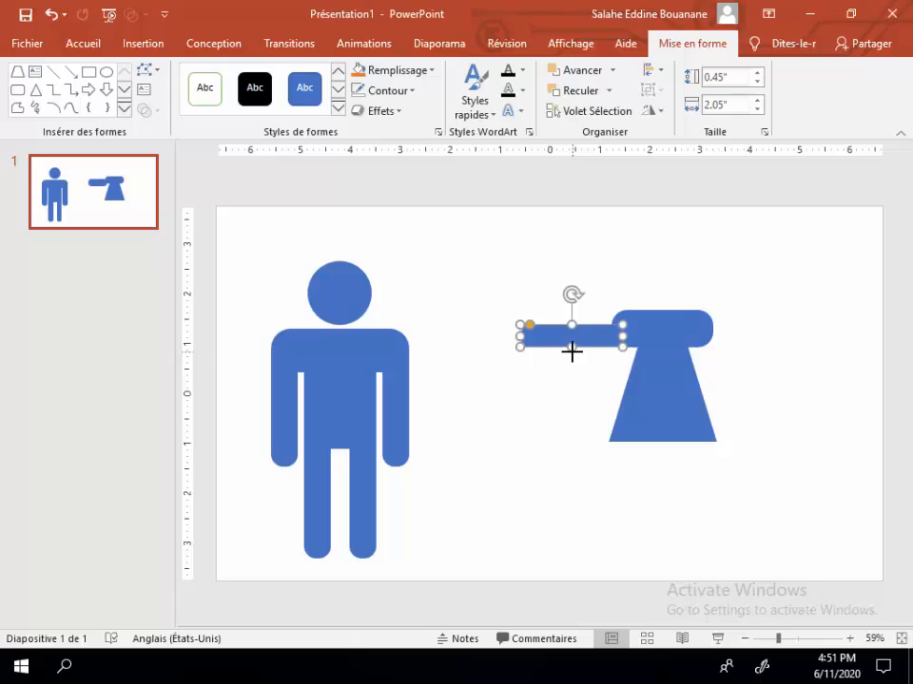
drag(571, 296, 544, 302)
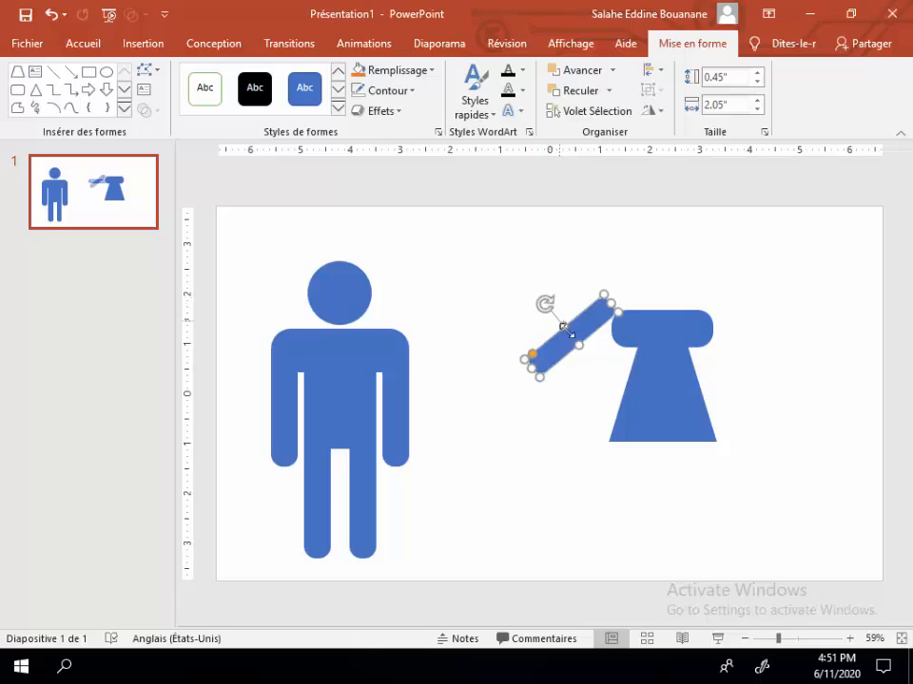
drag(571, 341, 613, 366)
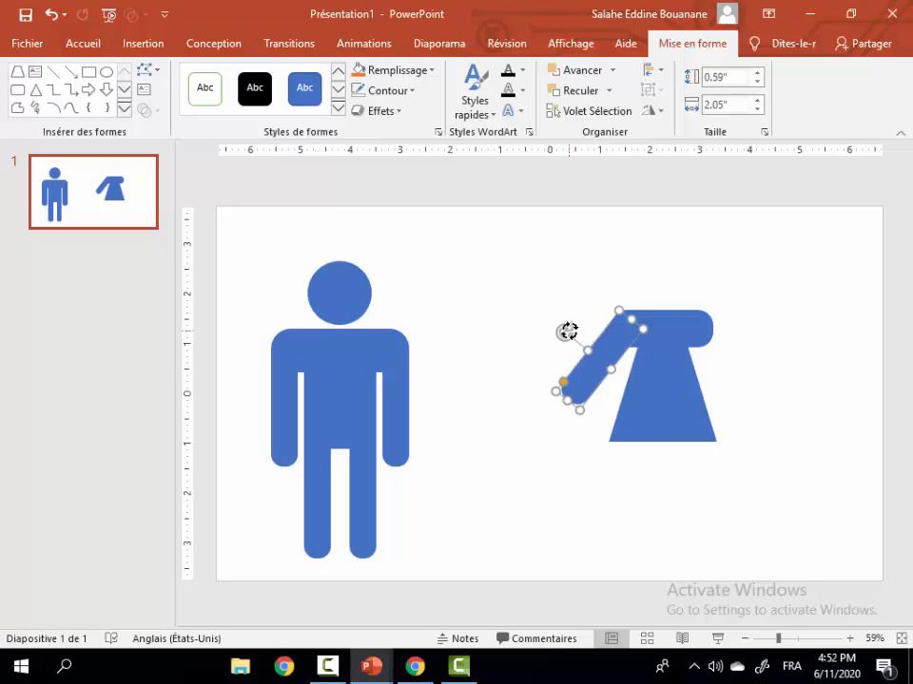
Step: Adjust the arm's tilt and position so its upper end meets the rounded left corner of the shoulder bar
drag(569, 330, 606, 367)
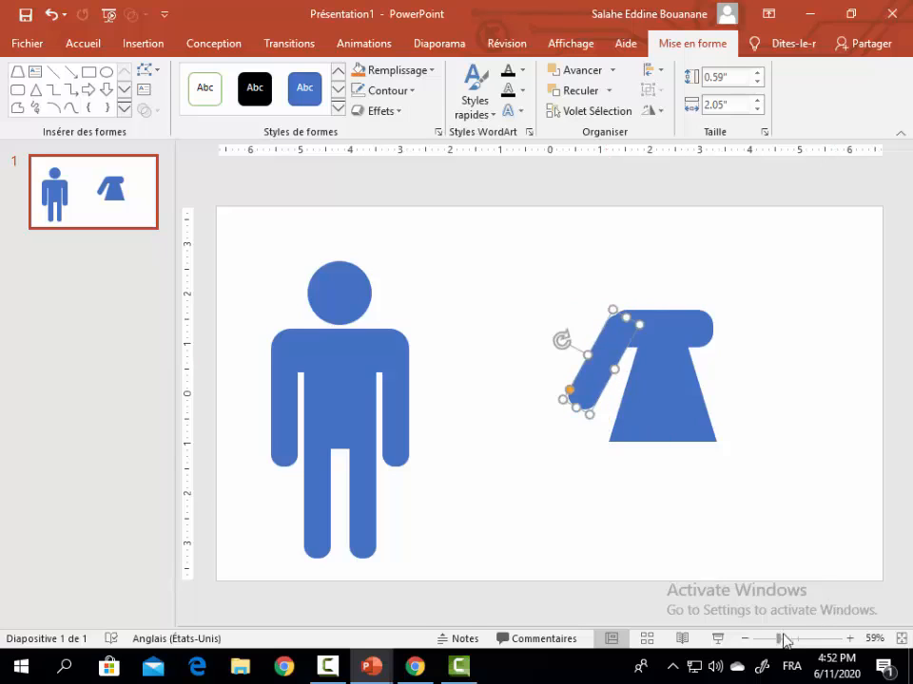
drag(782, 644, 803, 639)
drag(569, 379, 559, 377)
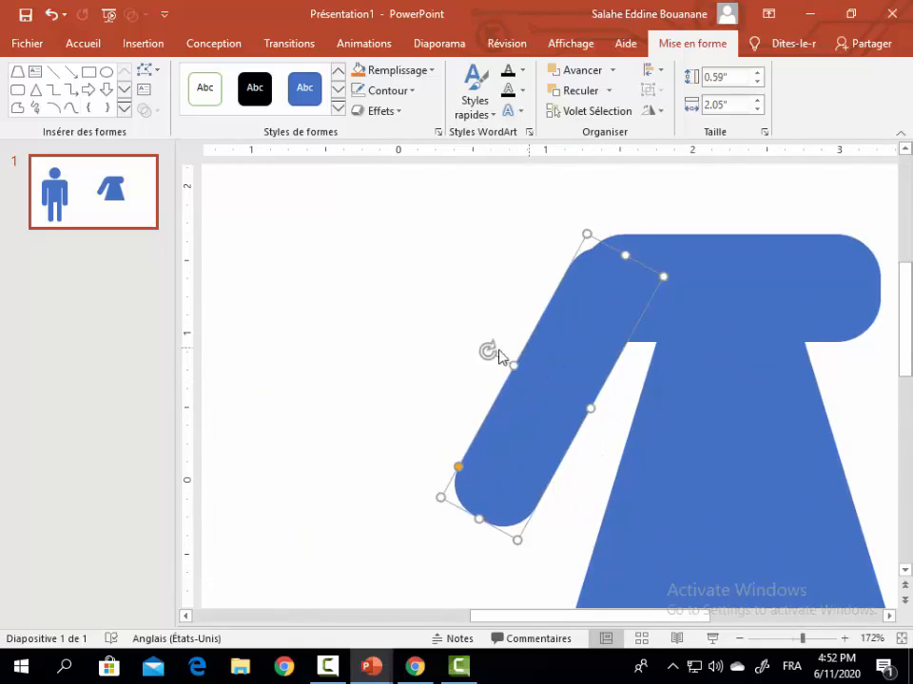
drag(490, 348, 497, 346)
Step: Fine-tune the shoulder bar's width from its left edge so its rounded corner blends with the slanted arm
click(683, 260)
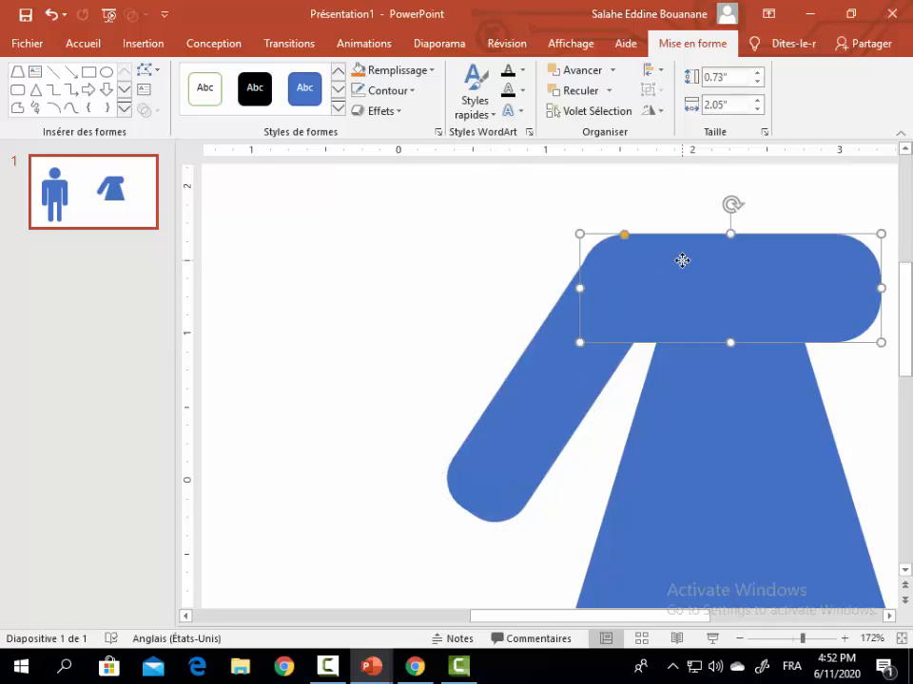
click(546, 319)
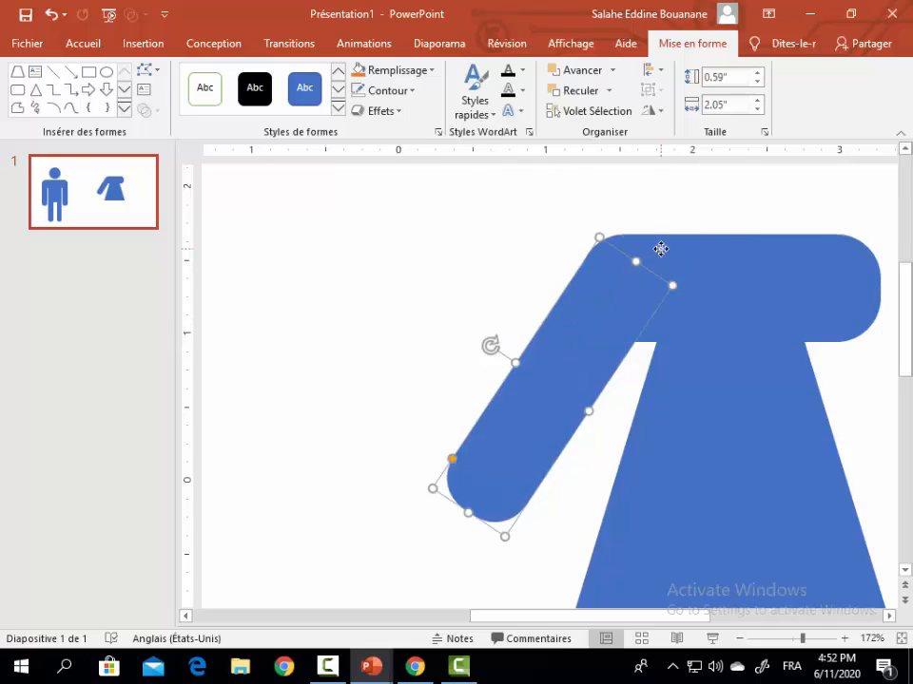
click(658, 247)
drag(582, 287, 583, 289)
click(534, 302)
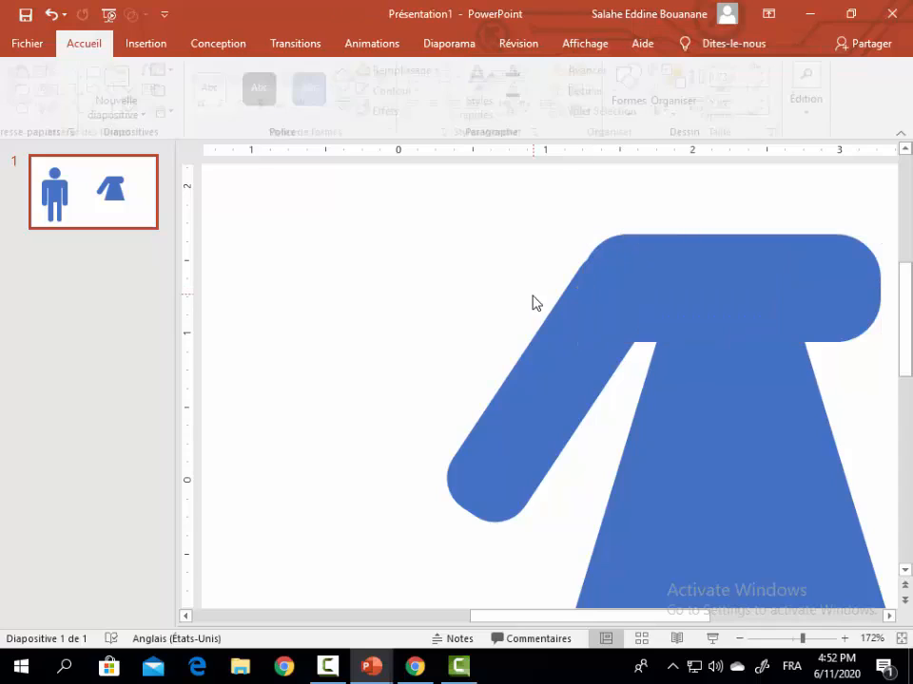
click(622, 246)
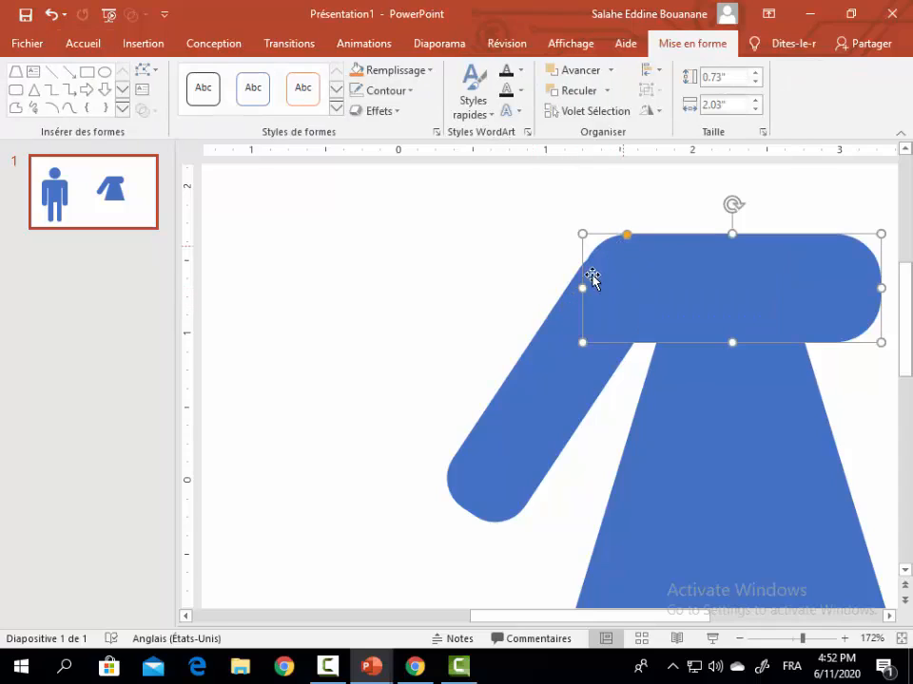
drag(583, 287, 581, 285)
click(503, 295)
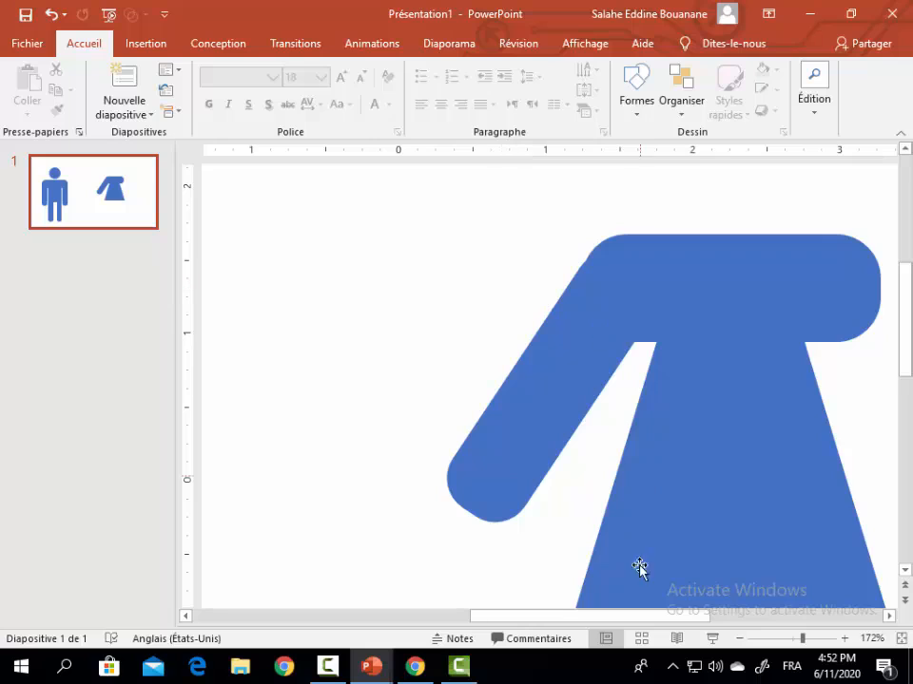
Step: Duplicate the slanted arm, move the copy to the shoulder bar's right end and rotate it to slope down and outward
drag(799, 642, 786, 643)
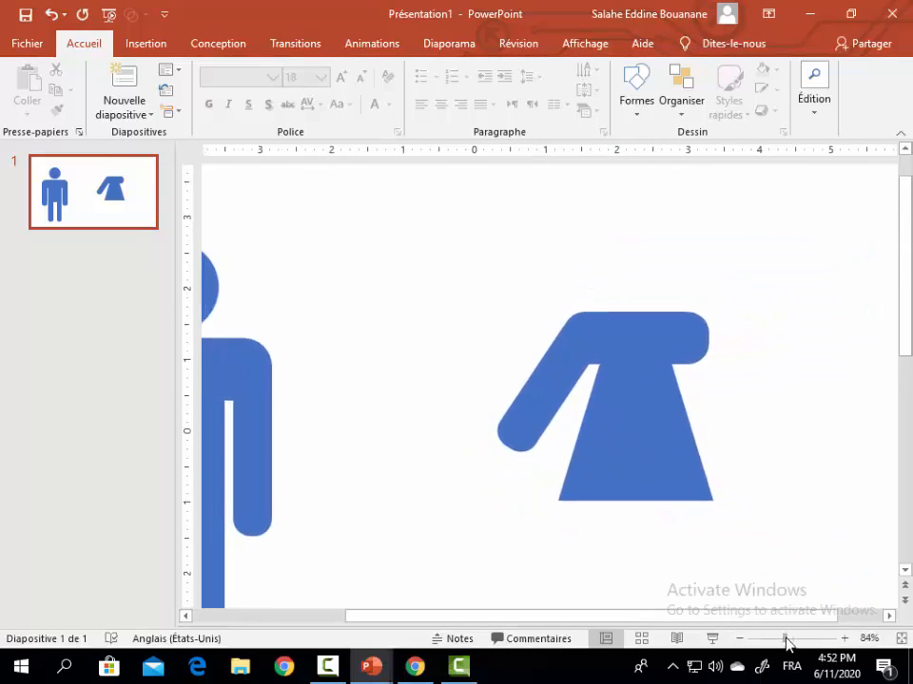
click(548, 402)
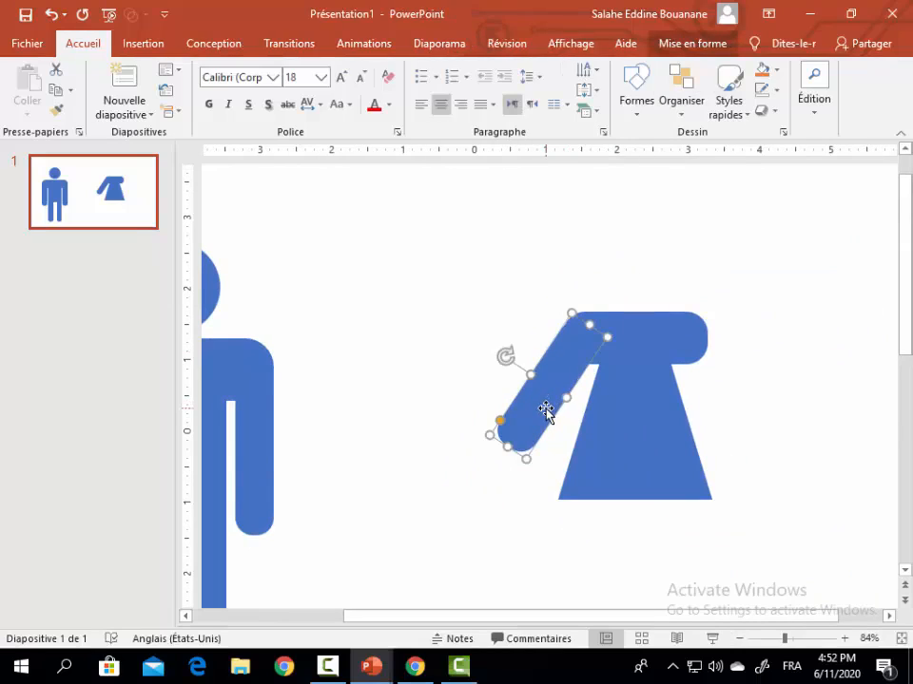
key(Down)
key(Down)
key(Right)
key(Right)
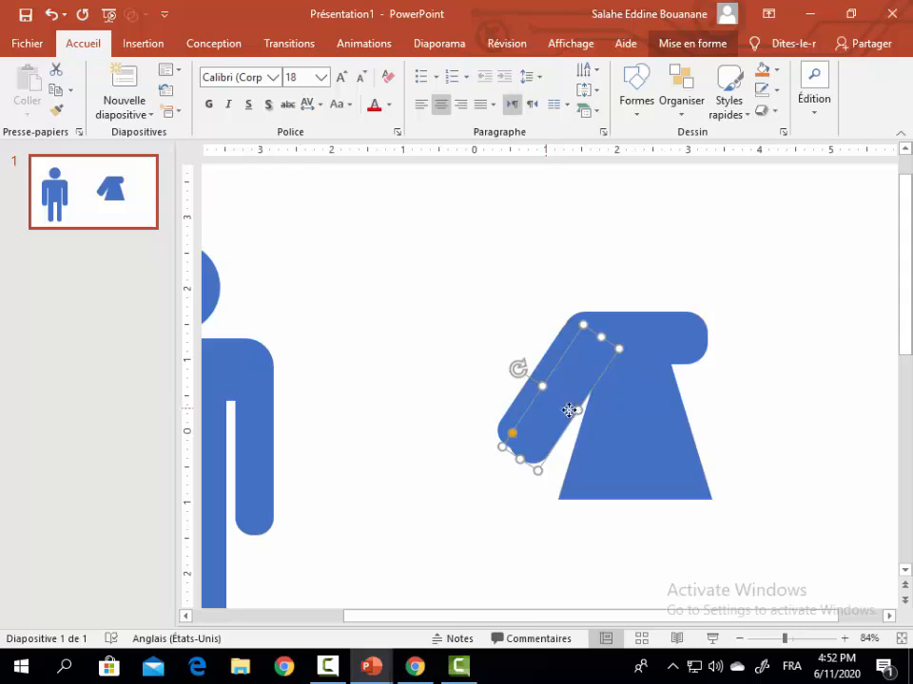
drag(568, 410, 701, 412)
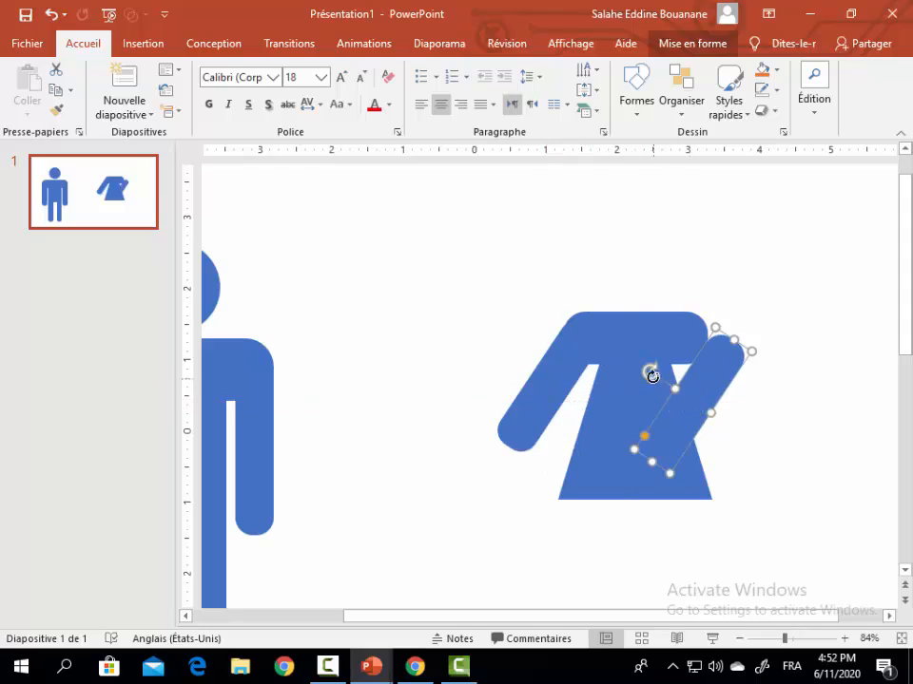
drag(652, 370, 586, 422)
drag(707, 413, 732, 409)
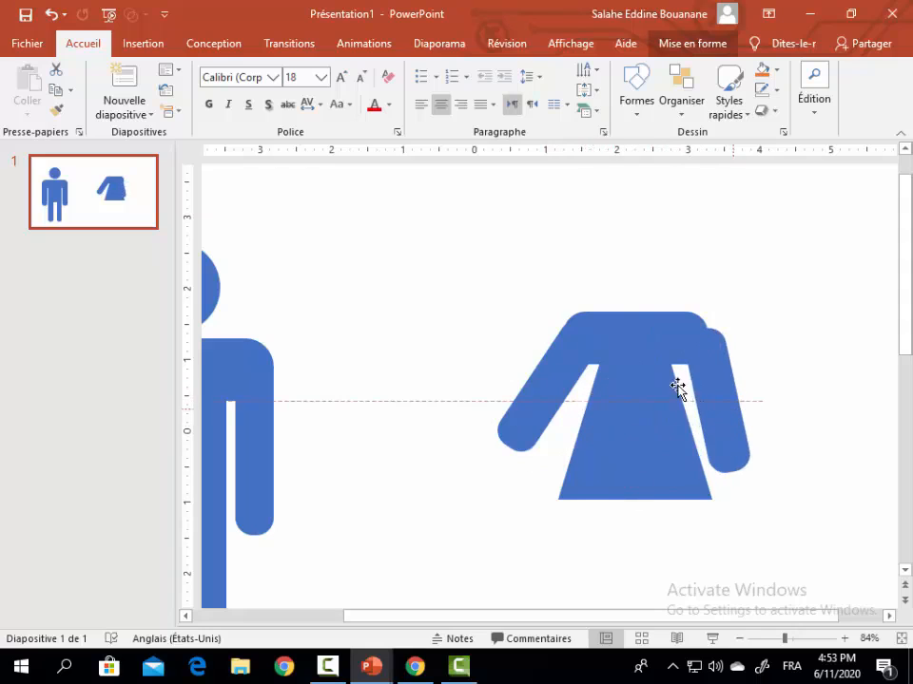